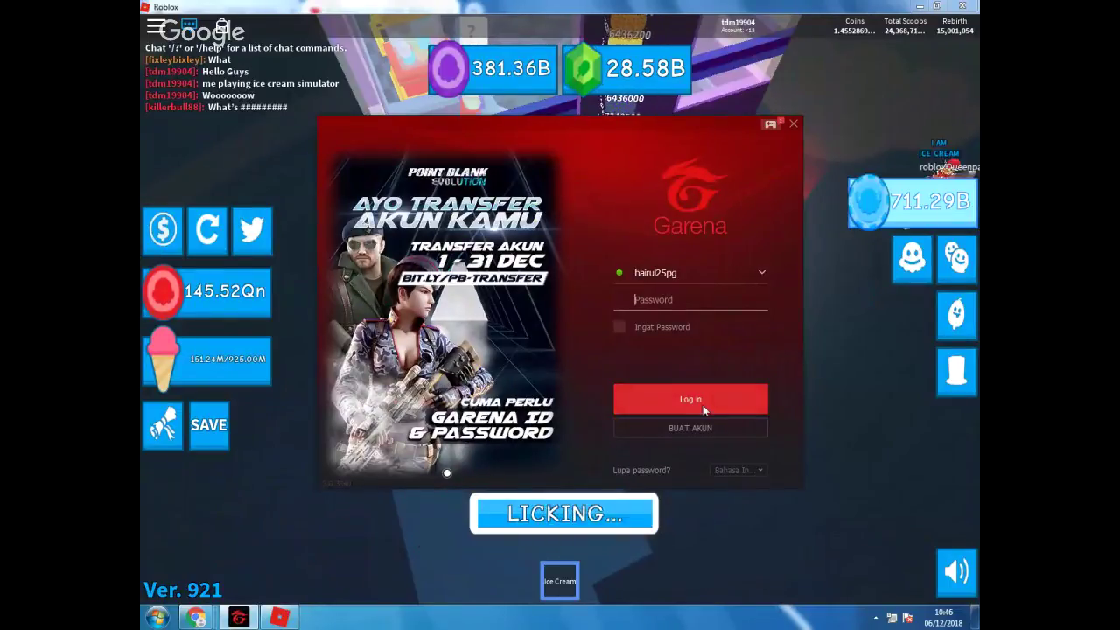
Choose BUAT AKUN in the Garena login window, close the launcher, and return to Roblox
click(795, 124)
click(237, 618)
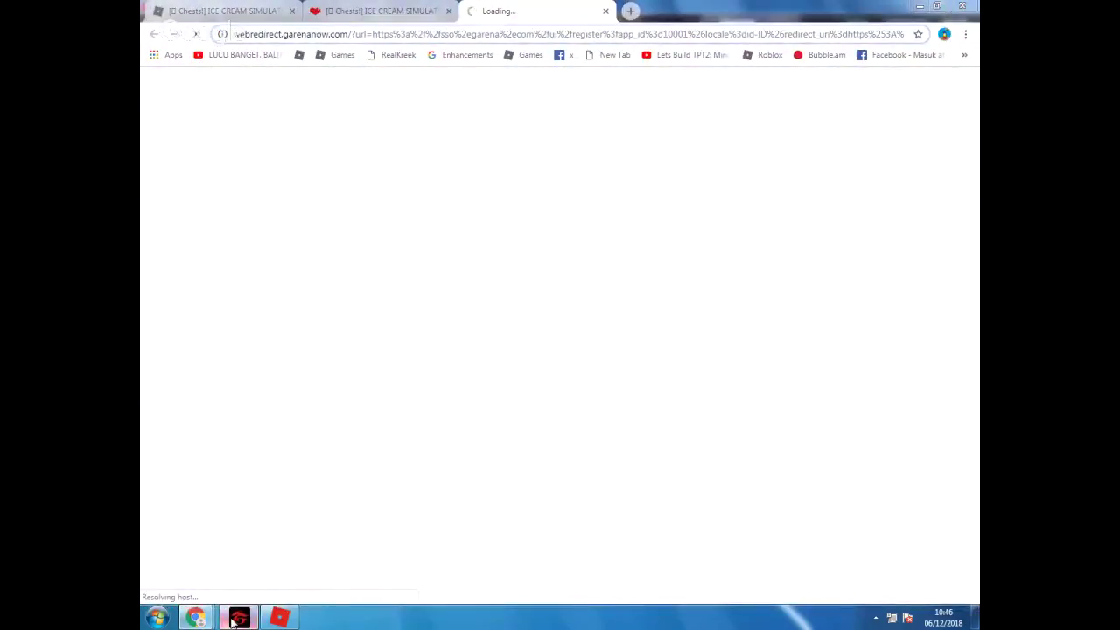
click(795, 127)
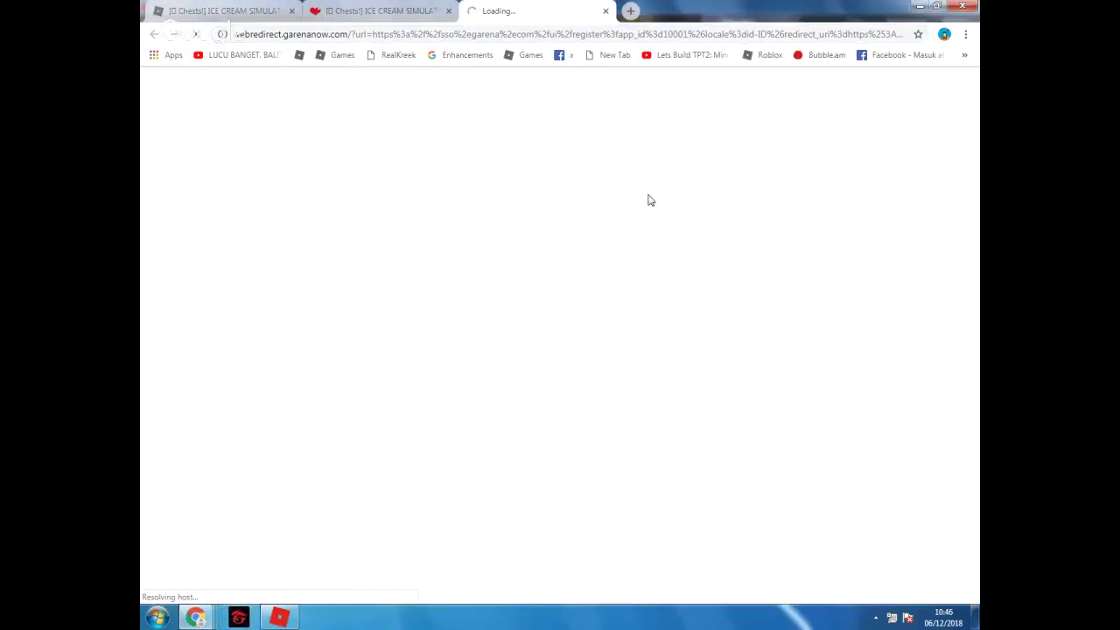
key(alt+Tab)
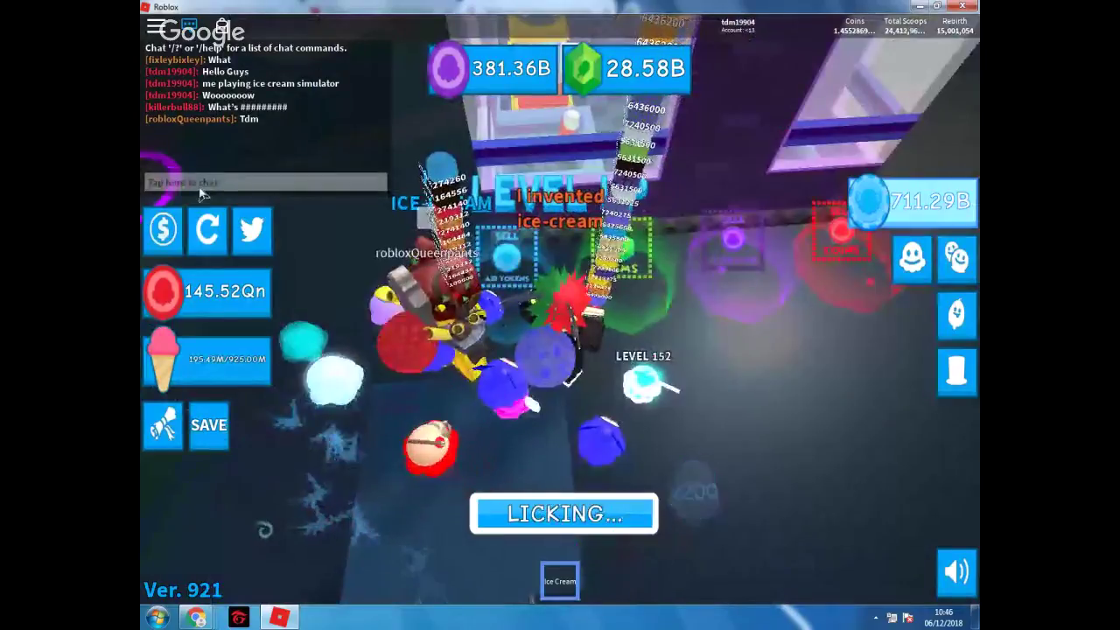
Send 'yes' and then 'ya' as replies in the Roblox game chat
click(200, 190)
key(Escape)
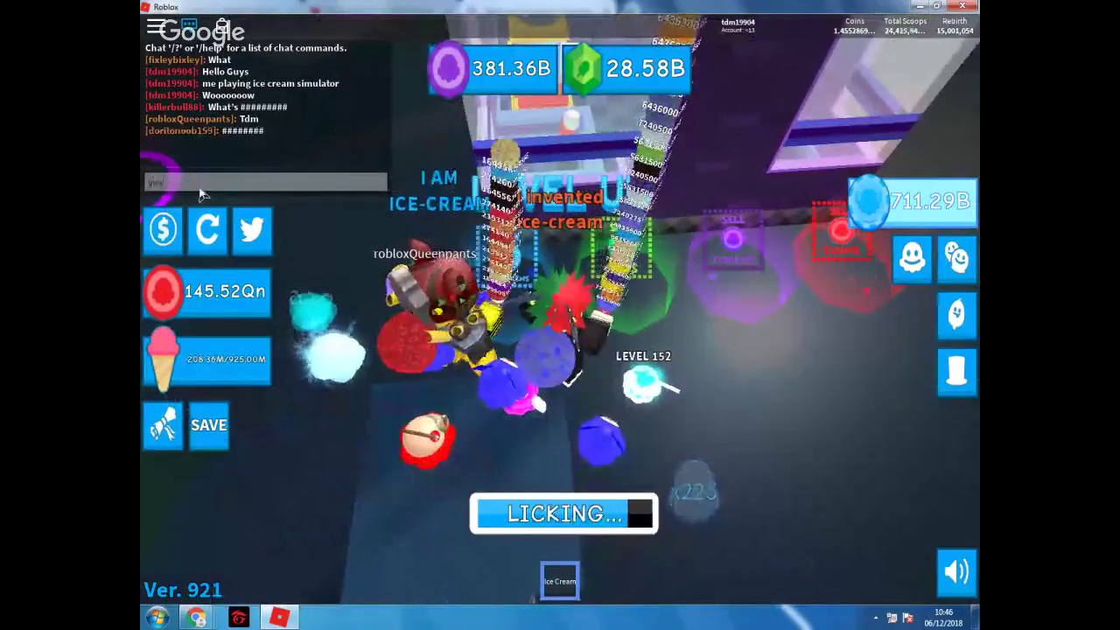
click(201, 185)
text(yes)
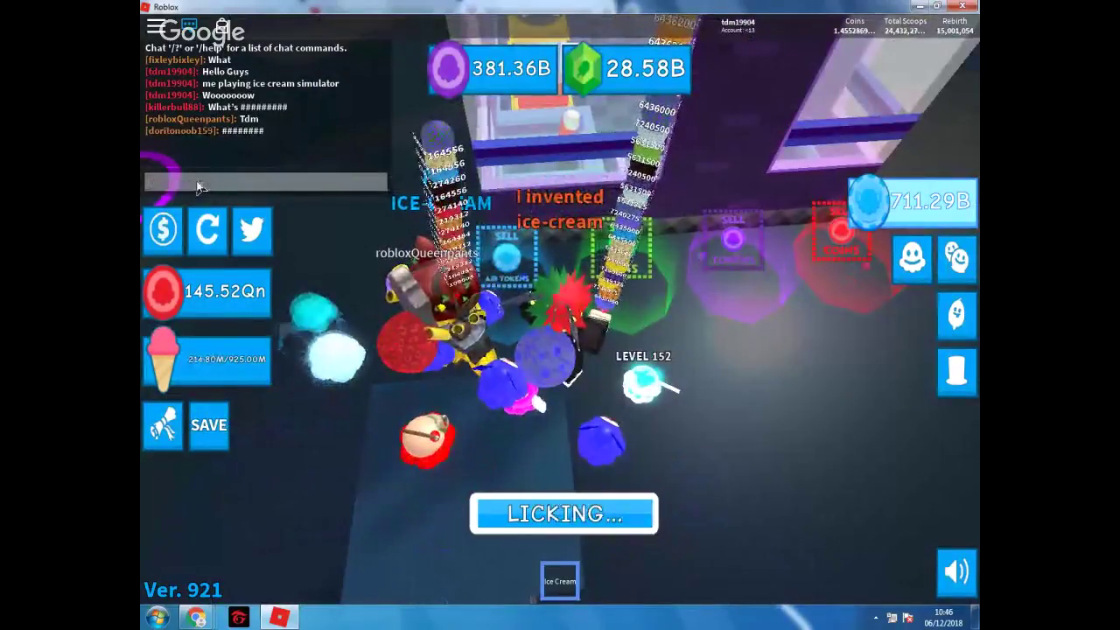
key(Return)
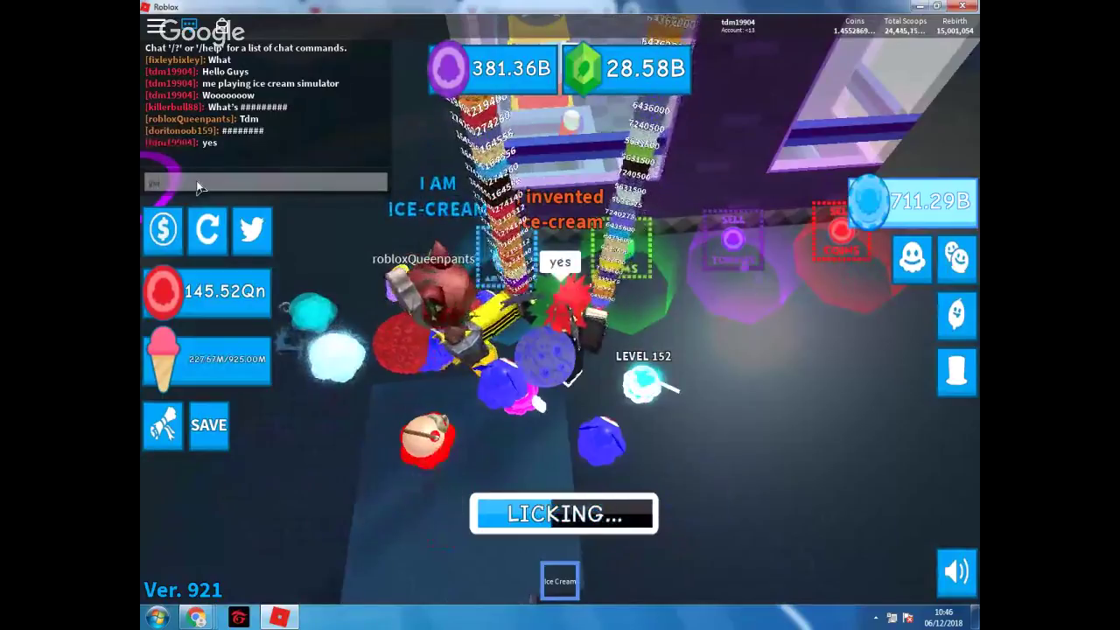
click(200, 187)
text(ya)
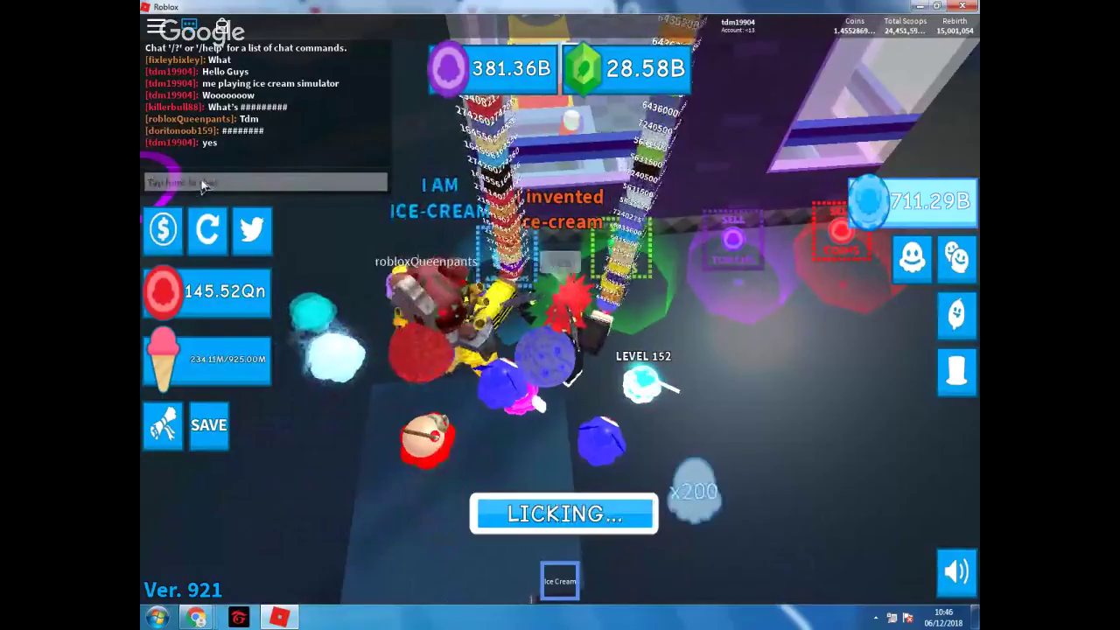
key(Return)
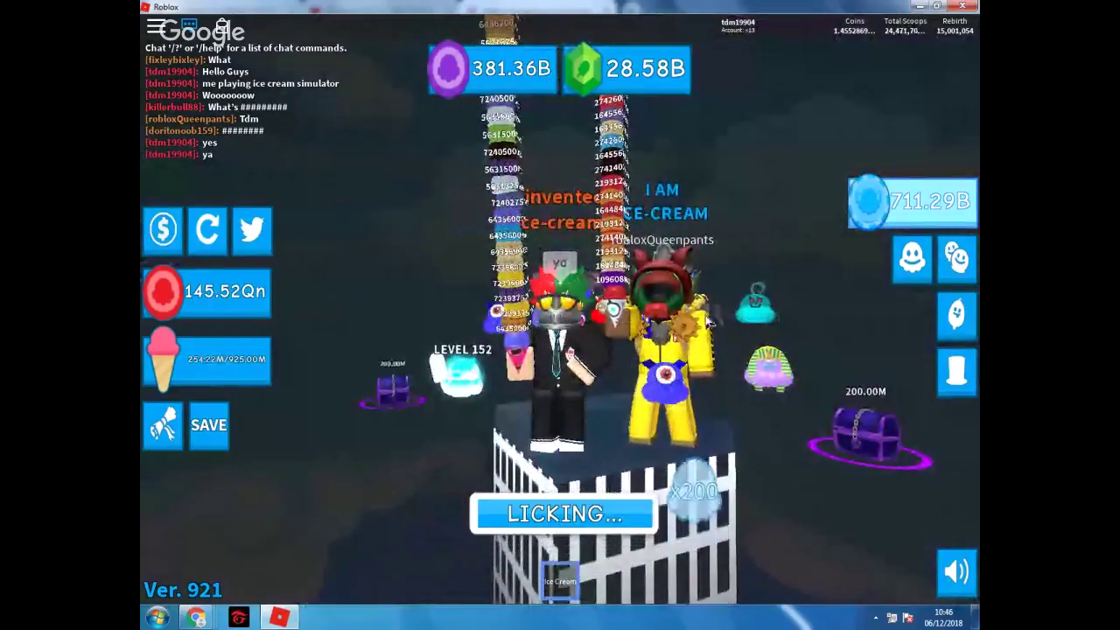
Glance at the leaderboard, then go to Chrome's Garena Registrasi form's Username field
key(Tab)
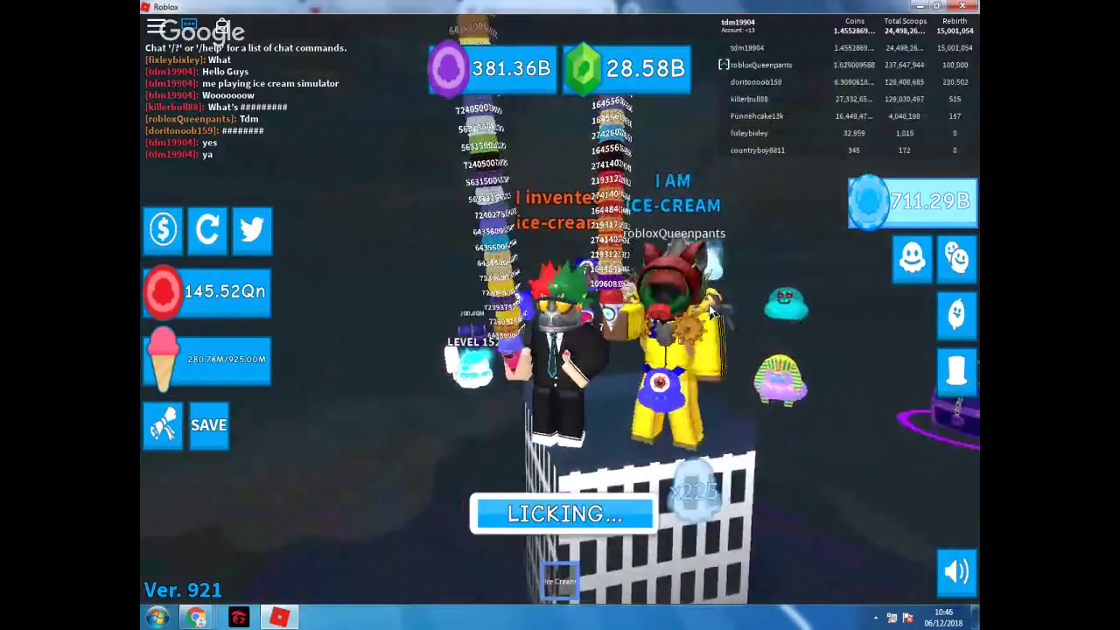
key(Tab)
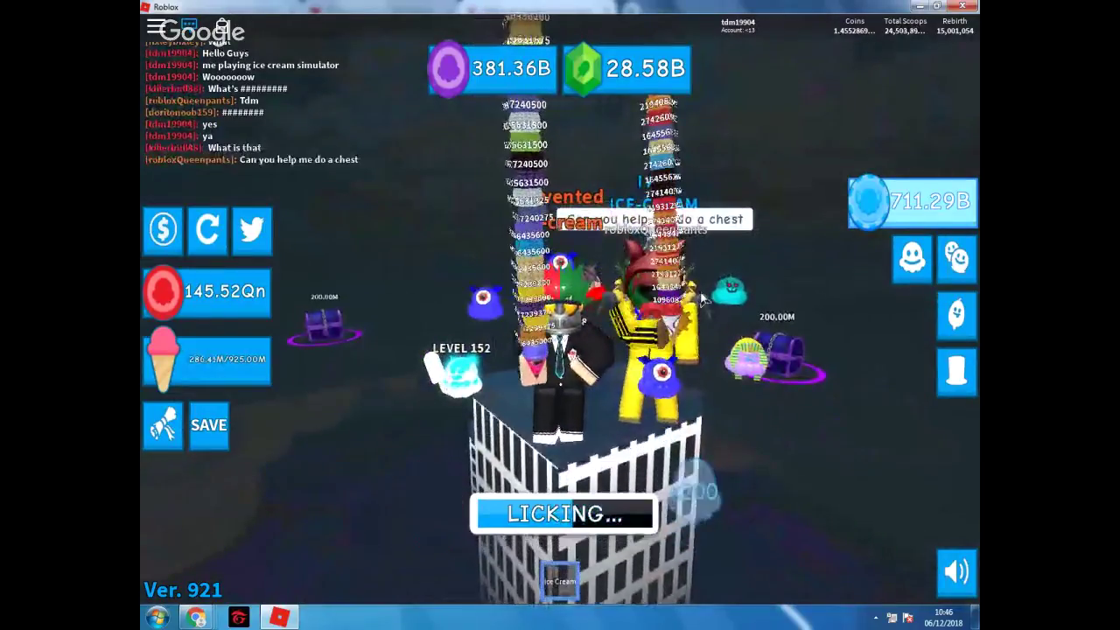
mouse_move(363, 189)
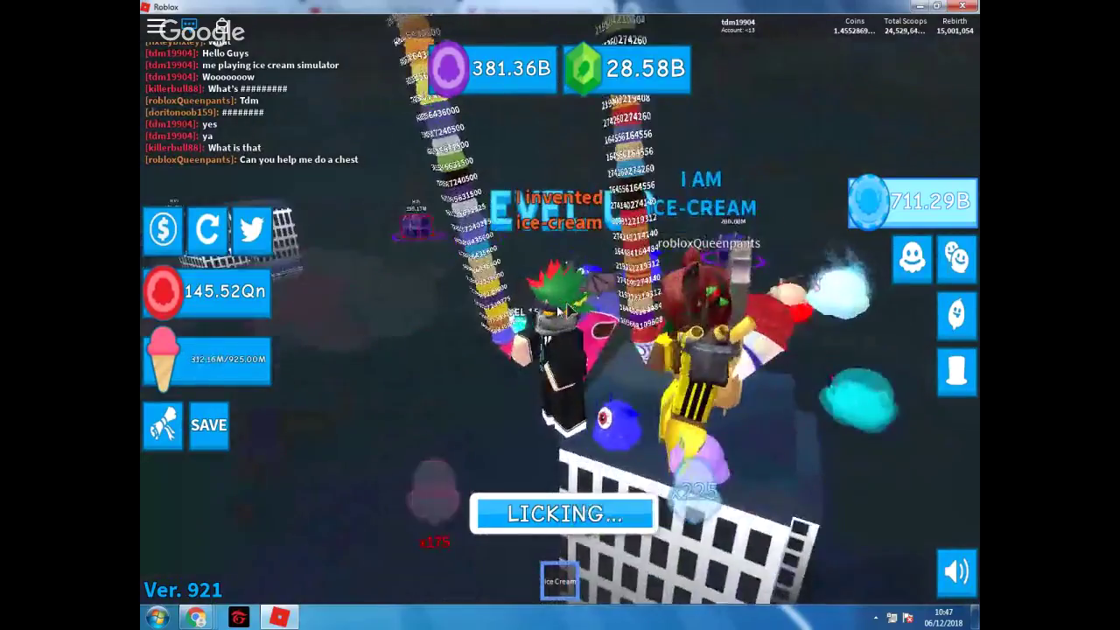
key(alt+Tab)
click(517, 248)
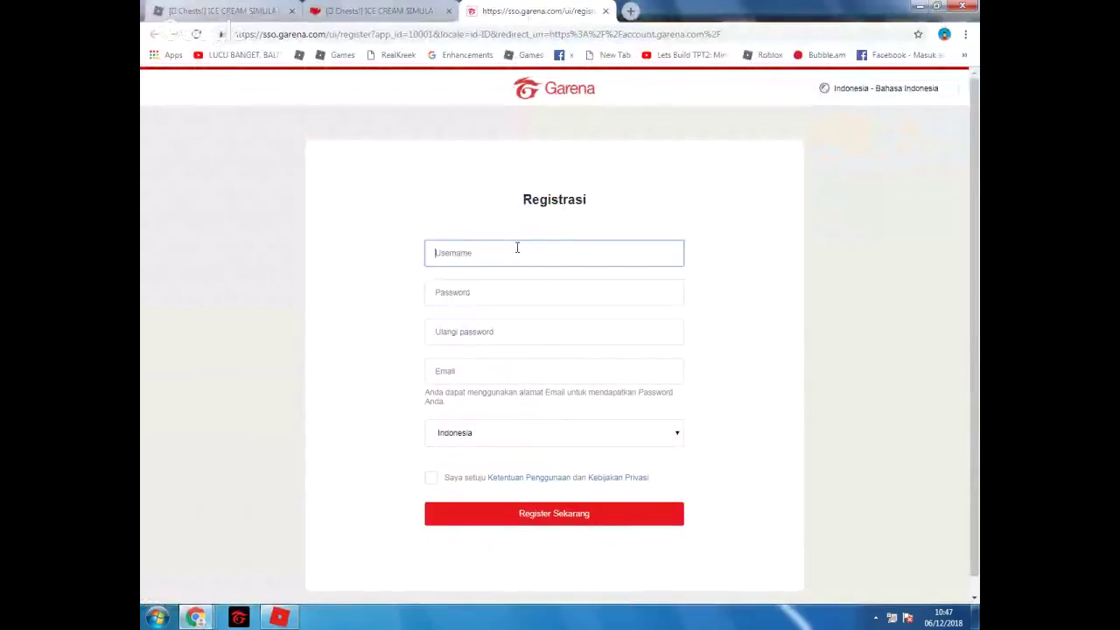
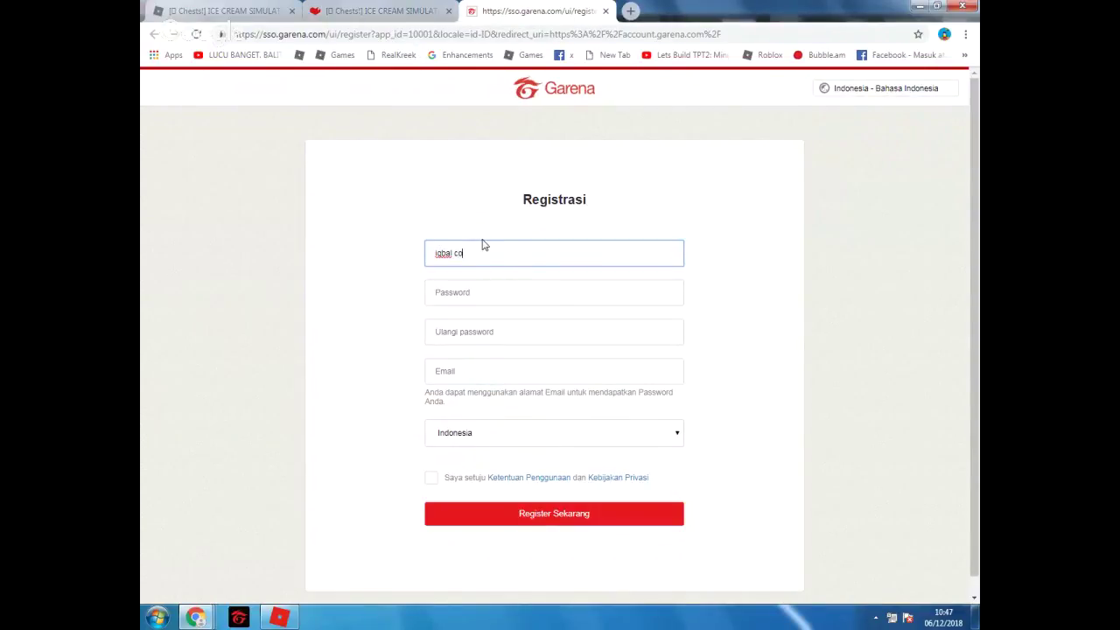
Enter a two-word username and try joining the words by removing the space
click(480, 294)
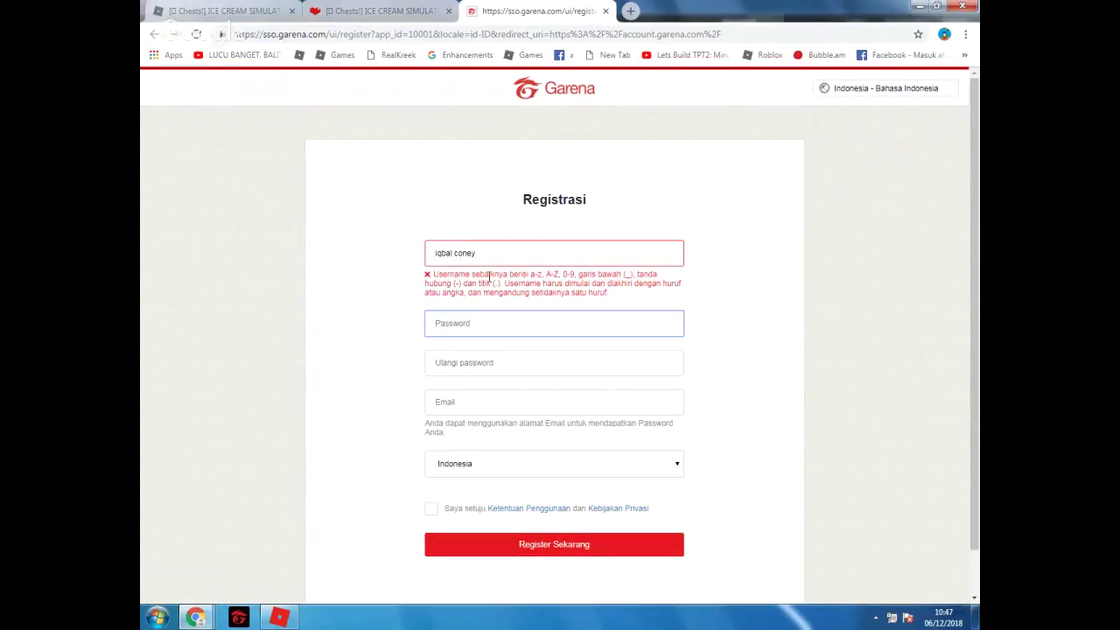
double_click(492, 257)
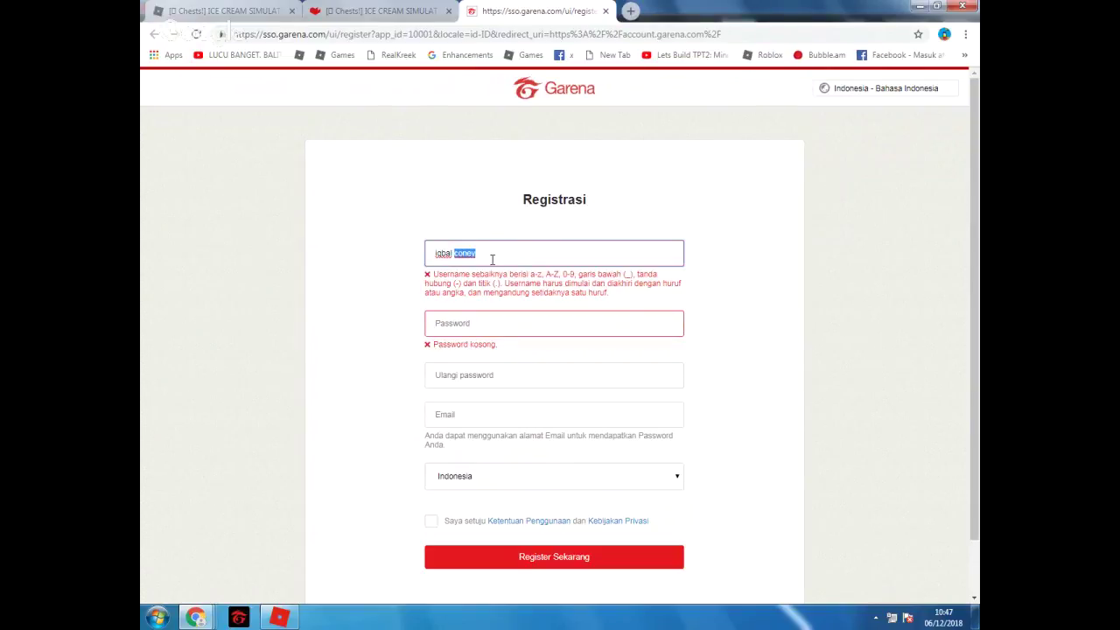
key(Left)
key(BackSpace)
click(479, 324)
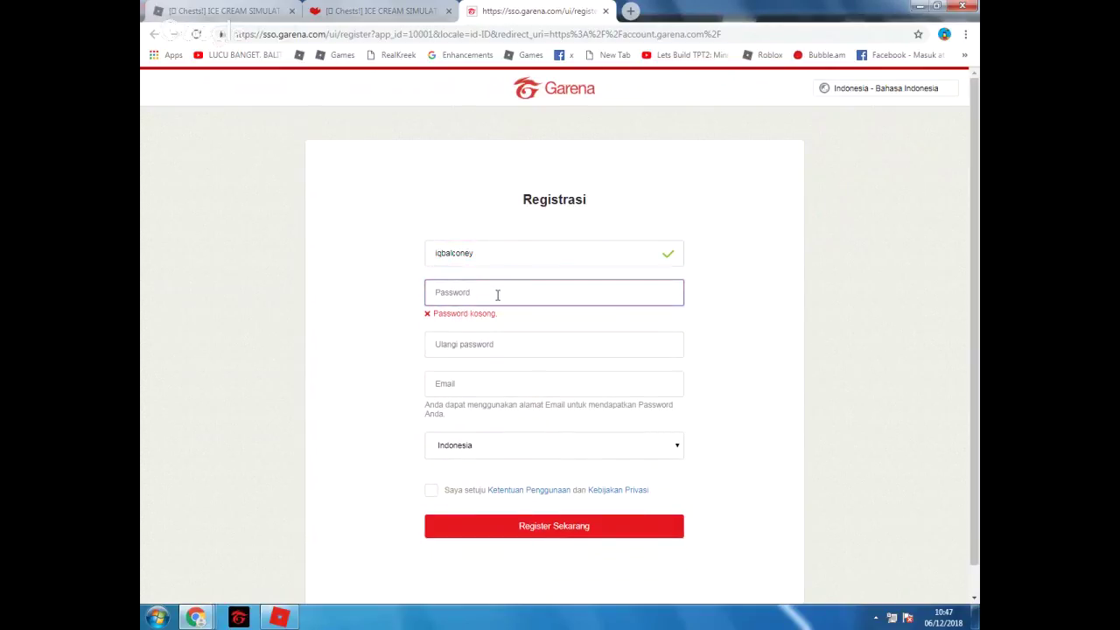
Put an underscore between the two username words so the form accepts it
click(485, 256)
drag(456, 253, 451, 253)
click(469, 259)
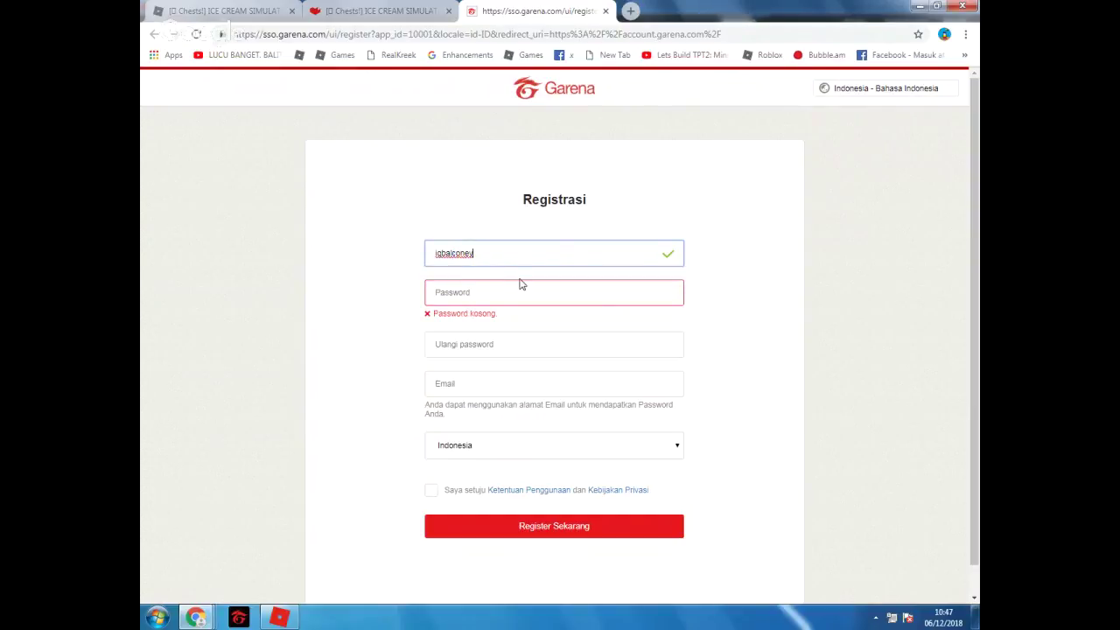
key(Left)
key(Left)
key(Left)
key(Left)
key(Left)
click(520, 298)
click(465, 252)
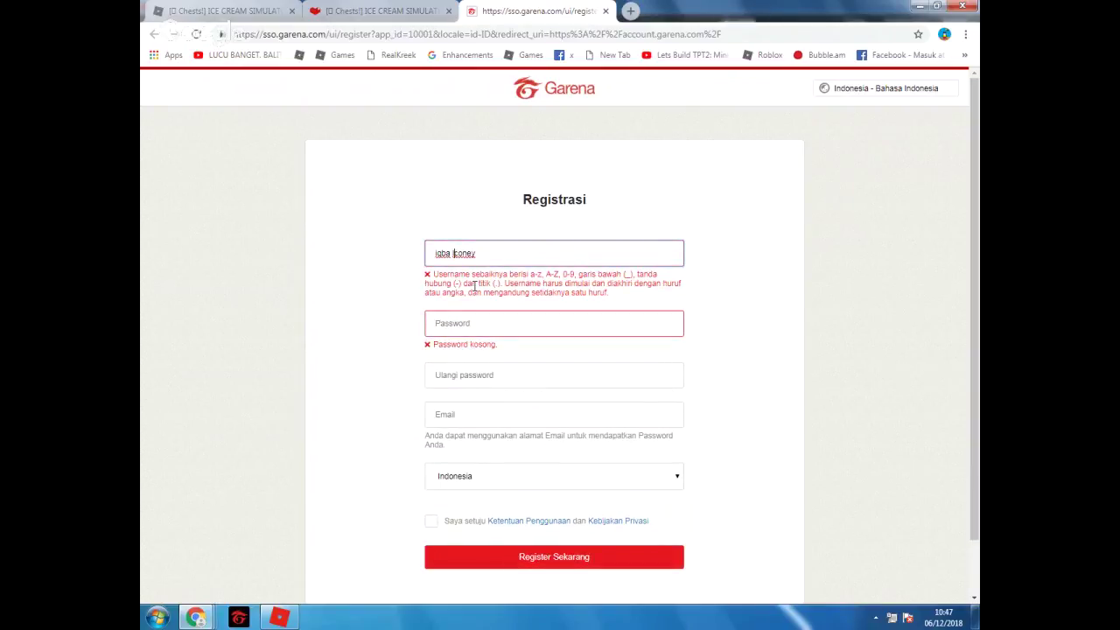
text(_)
click(488, 329)
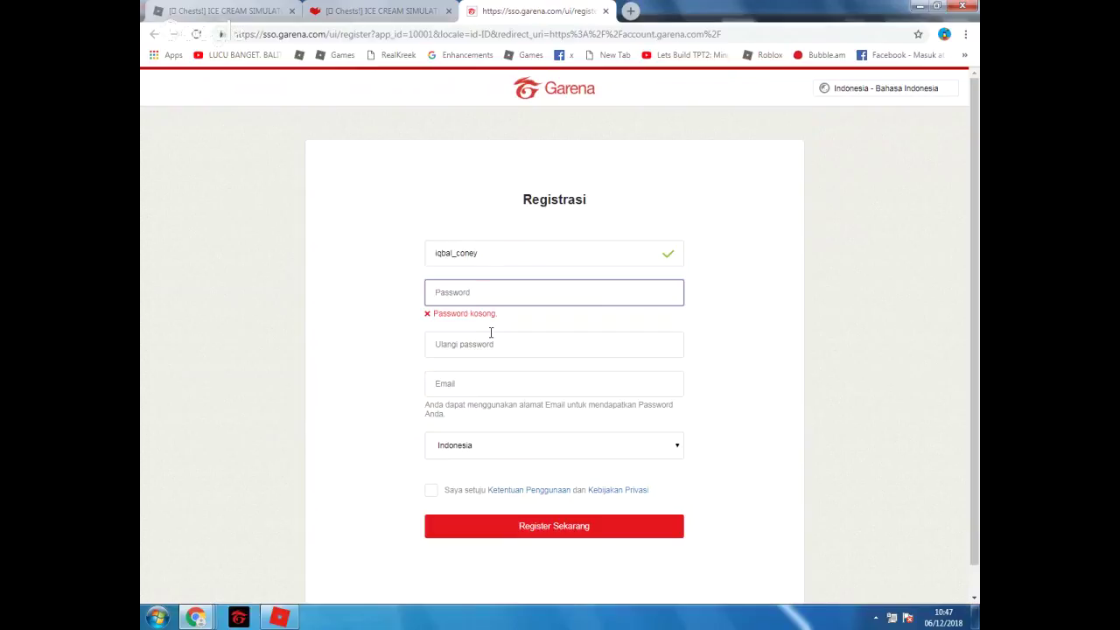
click(456, 254)
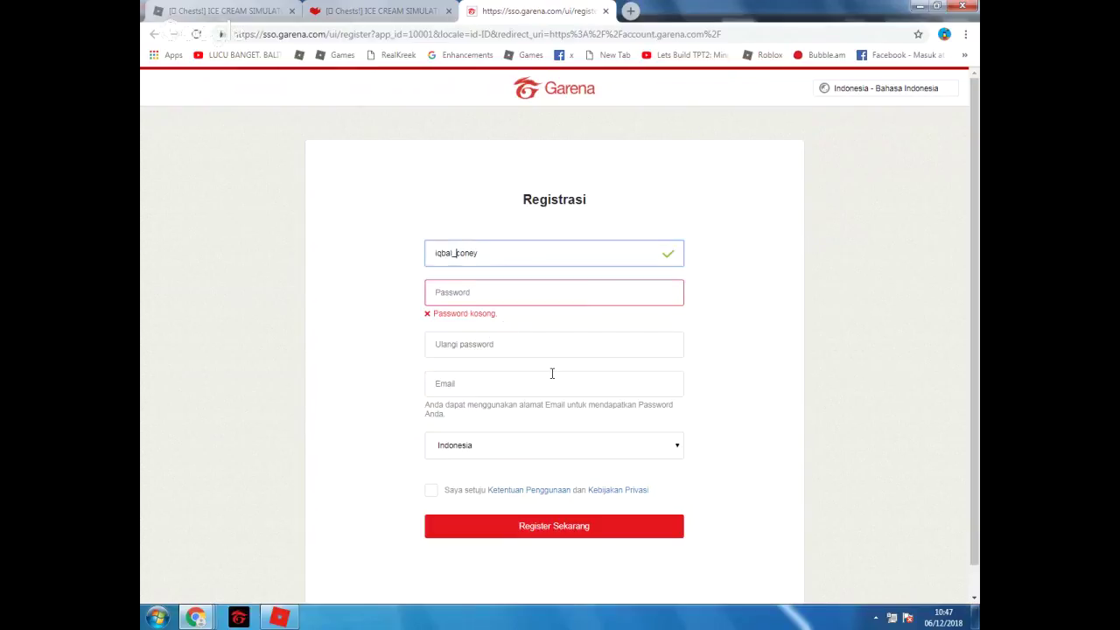
Redo the username's underscore and add the digits 8 and 50 to it
key(BackSpace)
text(_)
click(560, 298)
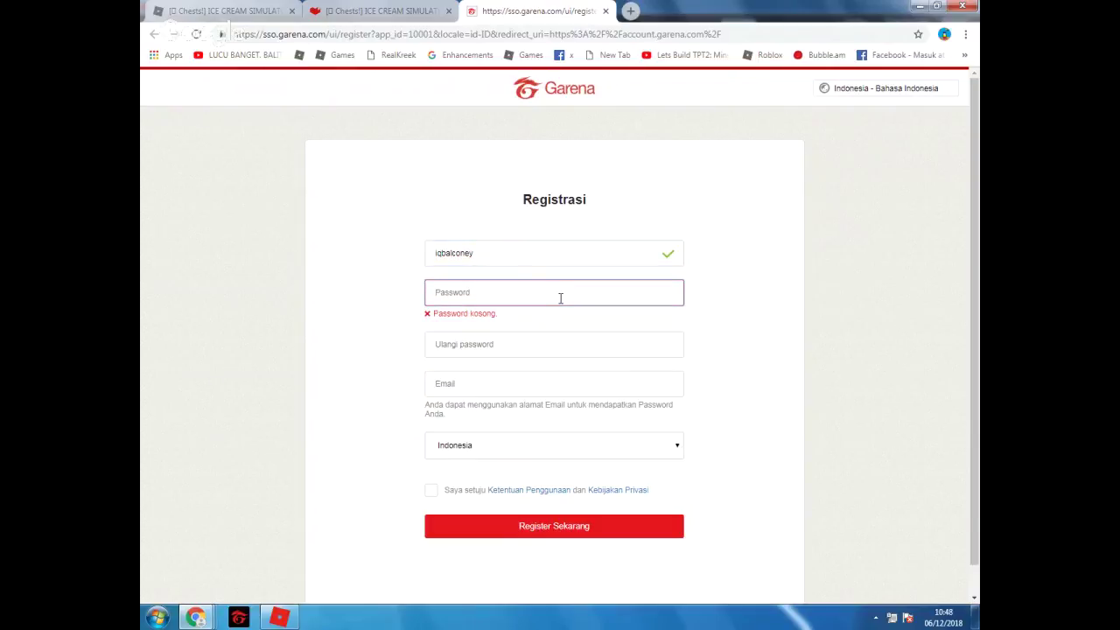
click(451, 253)
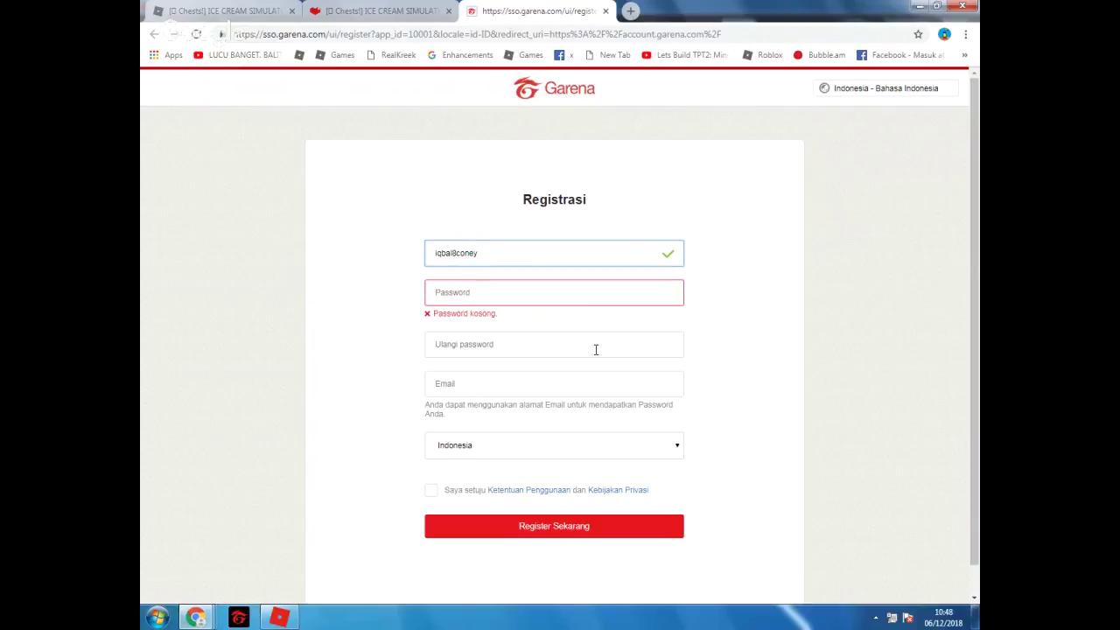
text(8)
click(595, 304)
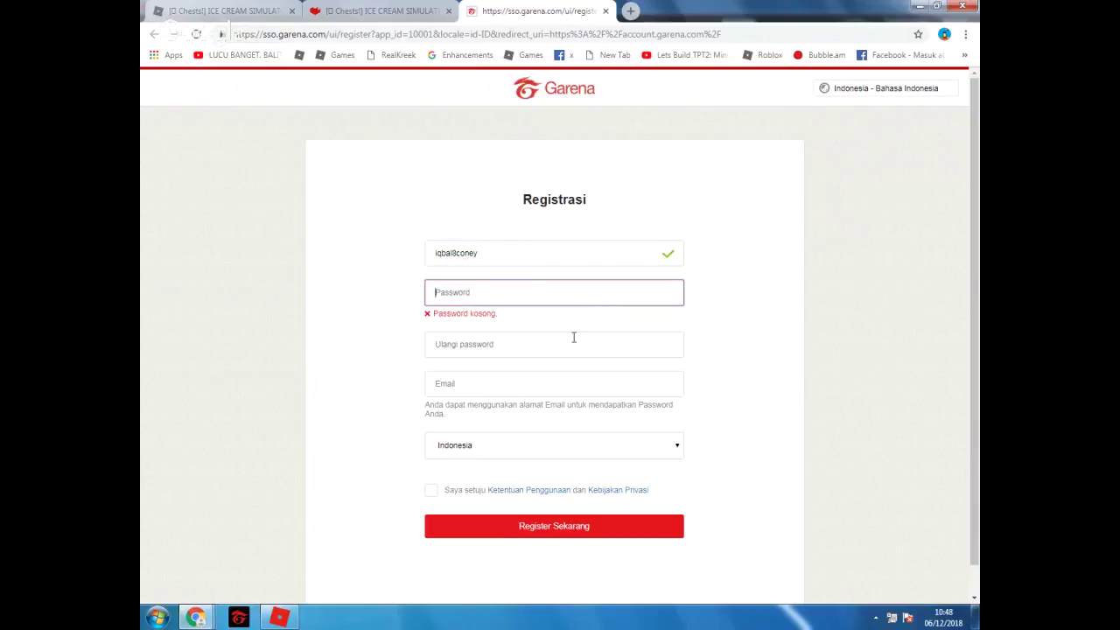
click(455, 252)
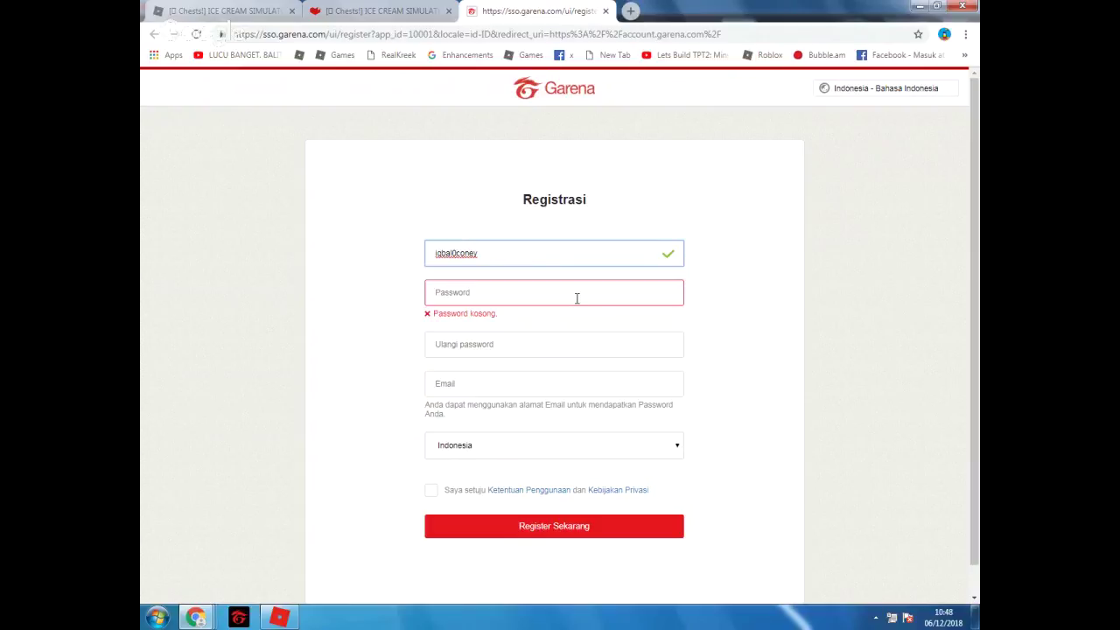
click(498, 257)
text(50)
Capitalise the username's l, i and y, and delete its lowercase c
key(Left)
key(Left)
key(Left)
key(Left)
key(Left)
key(Left)
key(Left)
key(BackSpace)
text(L)
key(BackSpace)
text(I)
key(BackSpace)
text(Y)
key(Left)
key(Left)
key(Left)
key(Left)
key(BackSpace)
Capitalise the username's C, then type and repeatedly correct the password
text(C)
click(543, 285)
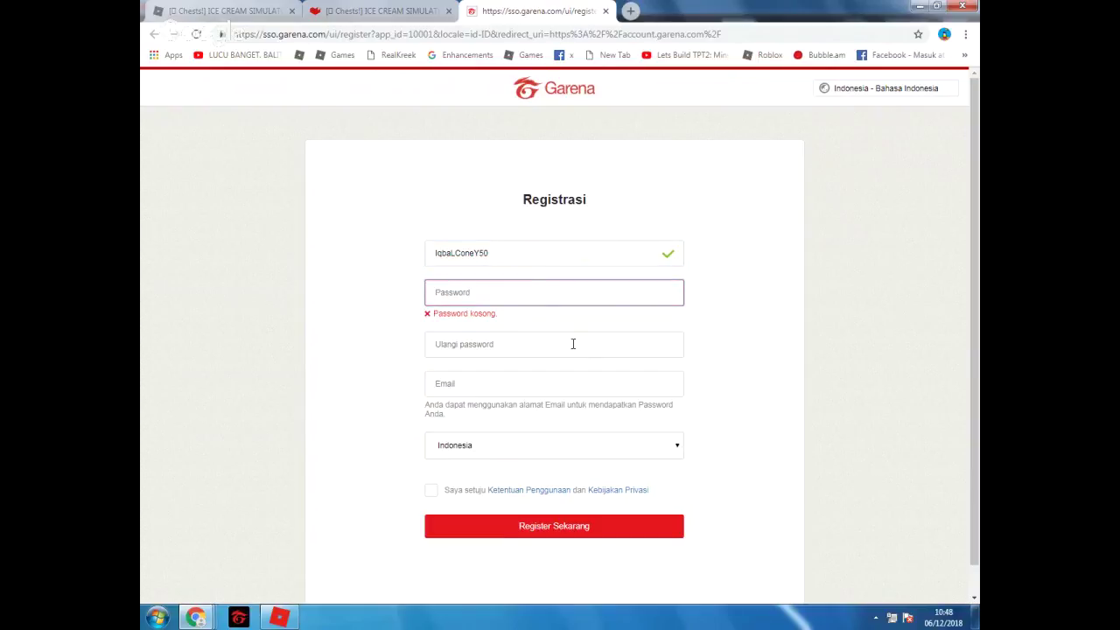
text(•••)
click(572, 341)
text(••••••)
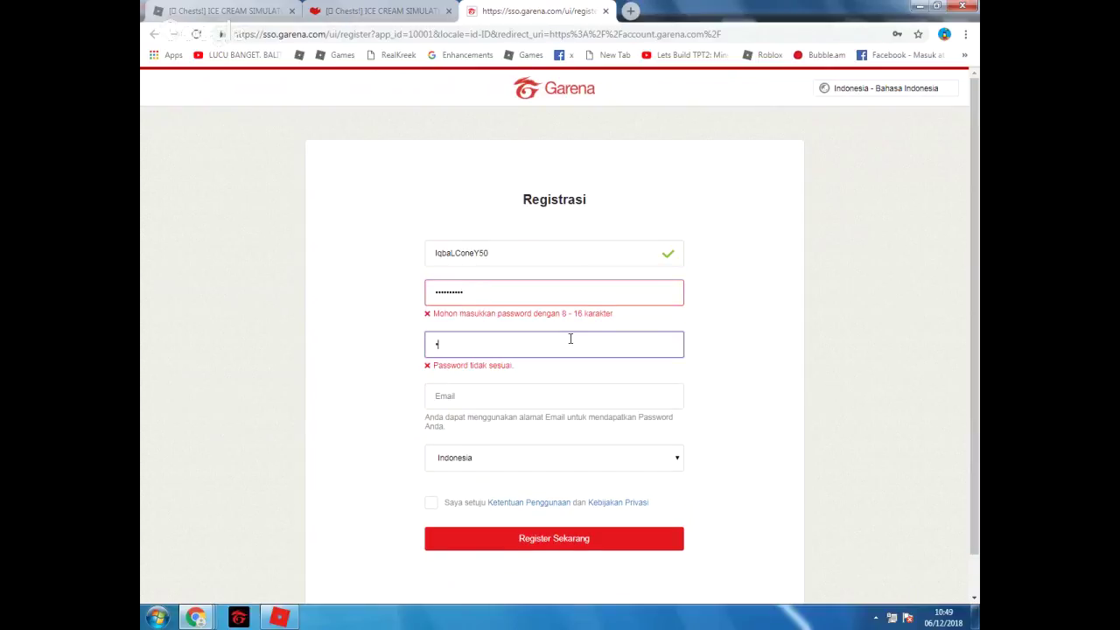
click(524, 295)
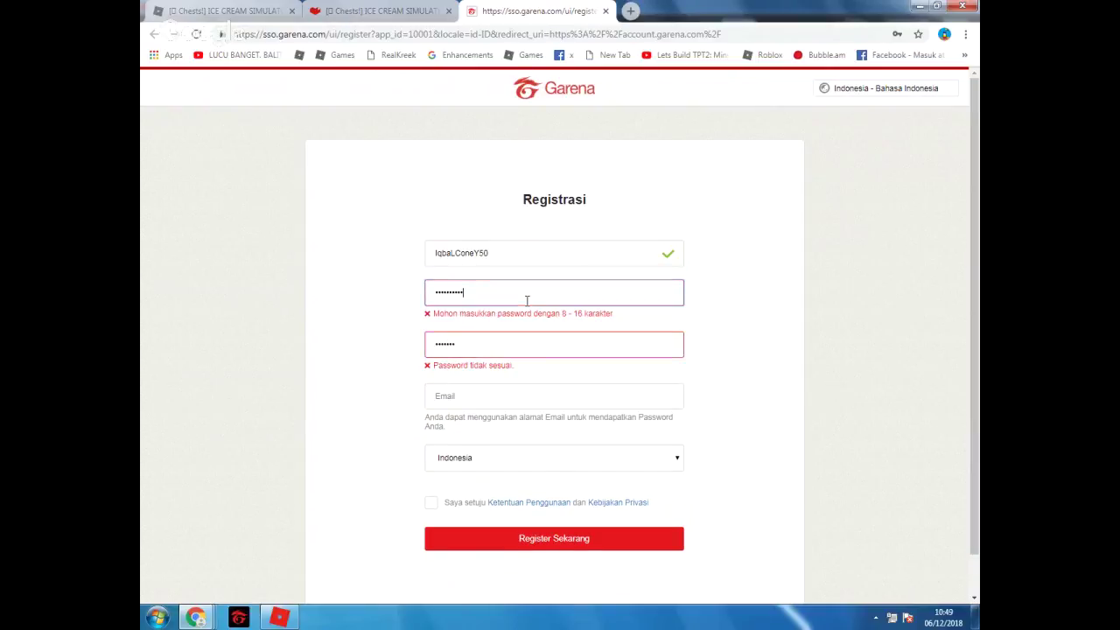
key(ctrl+a)
text(•)
key(BackSpace)
text(••)
key(BackSpace)
text(••••)
key(BackSpace)
key(BackSpace)
Retype the 8-character password and enter the matching repeat password
text(••)
key(Tab)
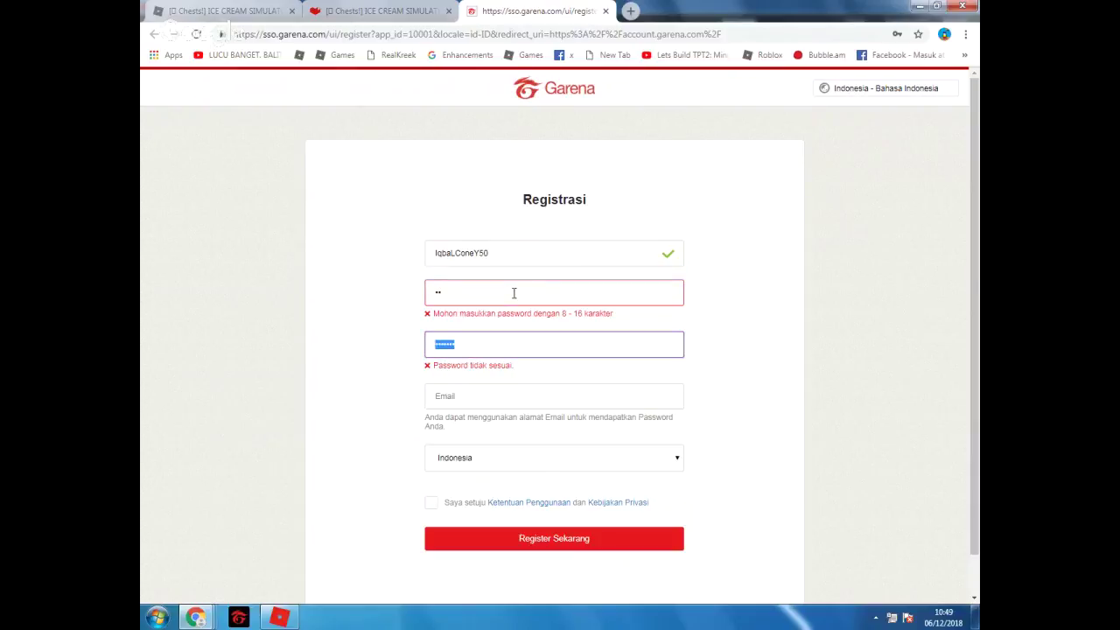
click(514, 293)
text(••)
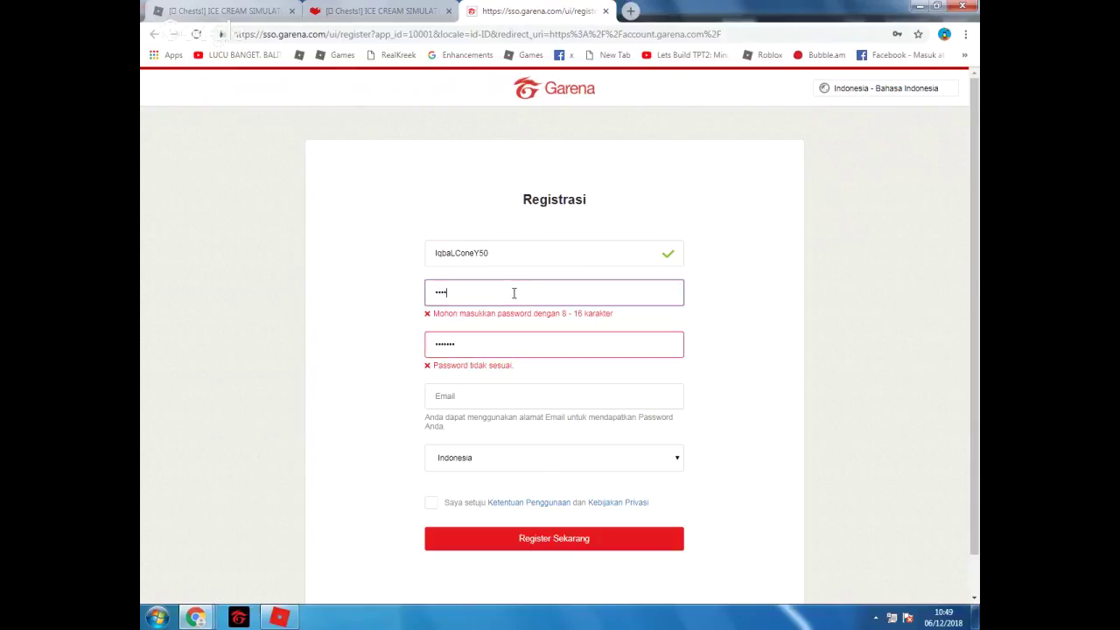
key(BackSpace)
key(BackSpace)
key(BackSpace)
key(BackSpace)
text(••••••••)
click(460, 348)
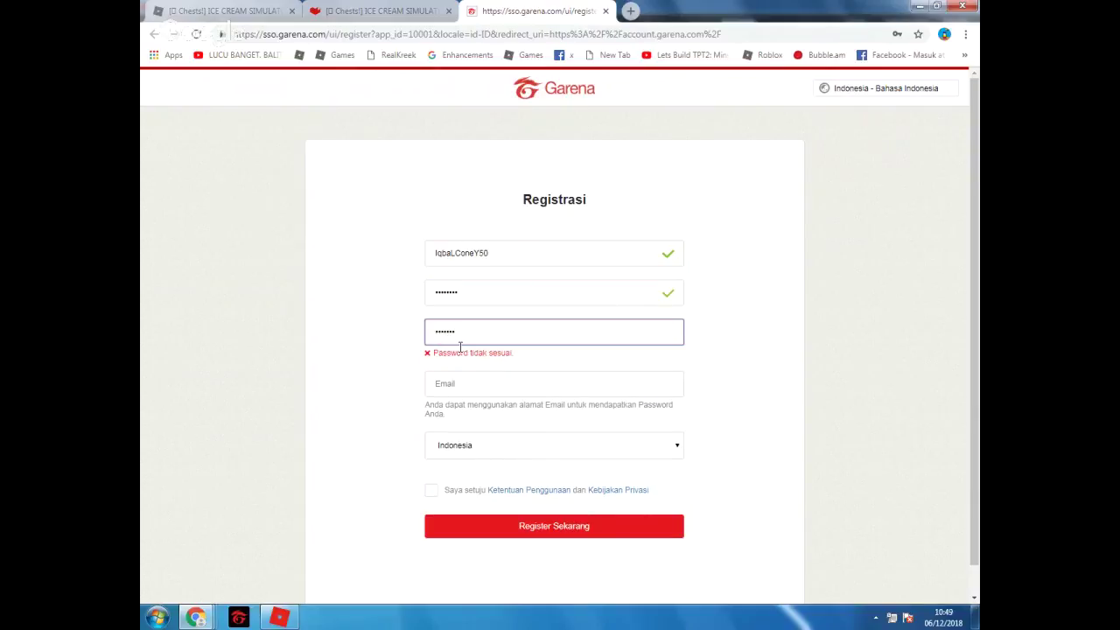
key(BackSpace)
key(BackSpace)
key(BackSpace)
key(BackSpace)
key(BackSpace)
key(BackSpace)
key(BackSpace)
text(••••)
Fill the e-mail from Chrome's autofill and change its name part; Garena flags it as used
click(474, 373)
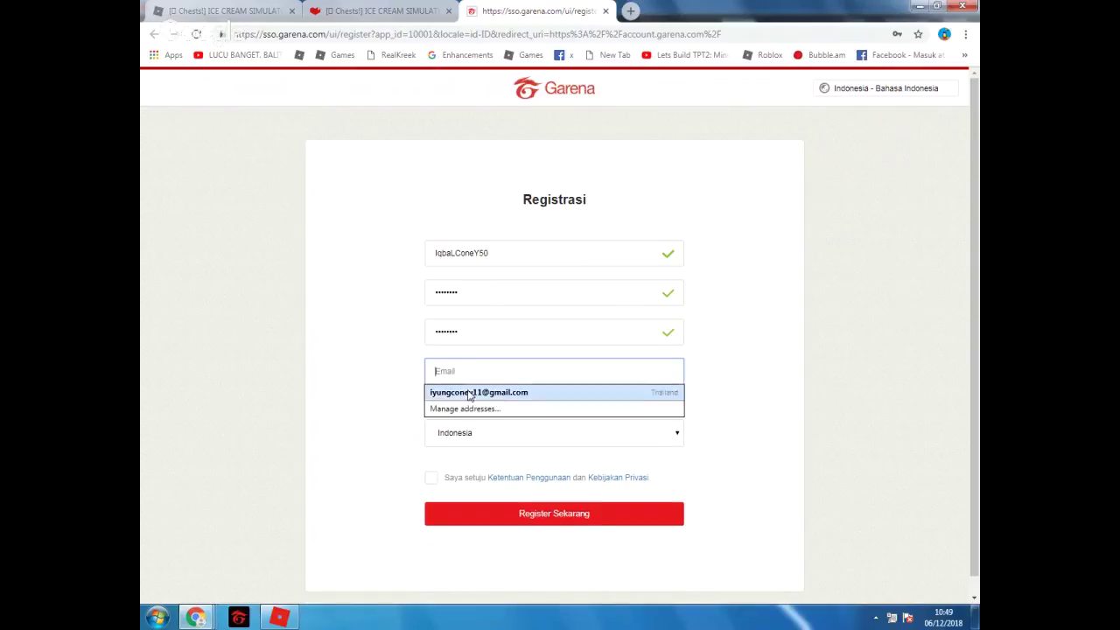
click(473, 392)
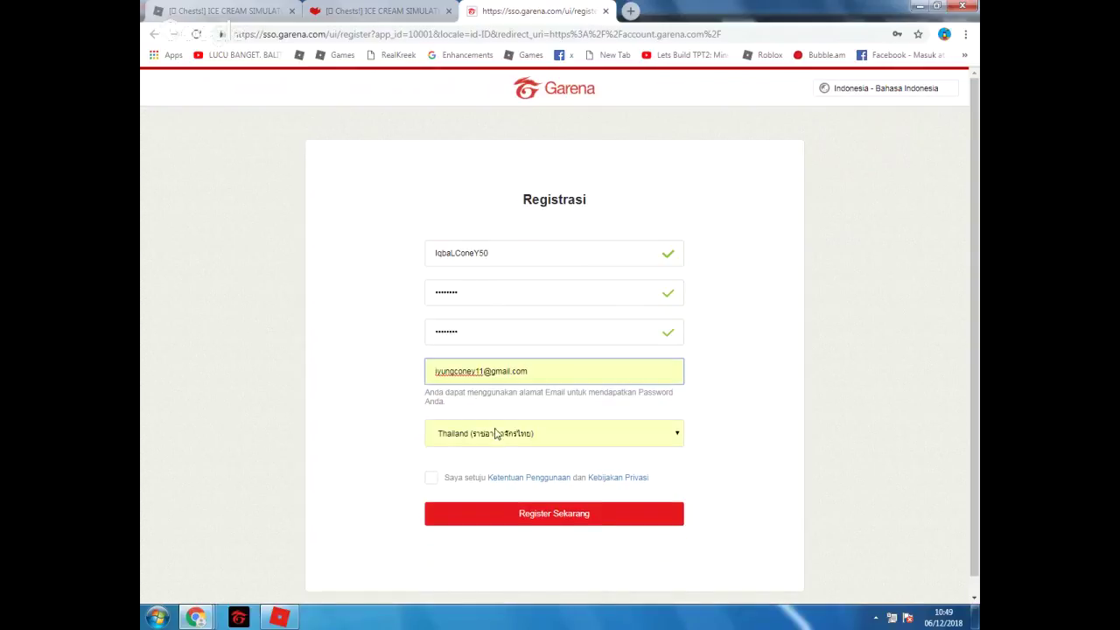
click(540, 370)
drag(534, 371, 434, 371)
click(472, 371)
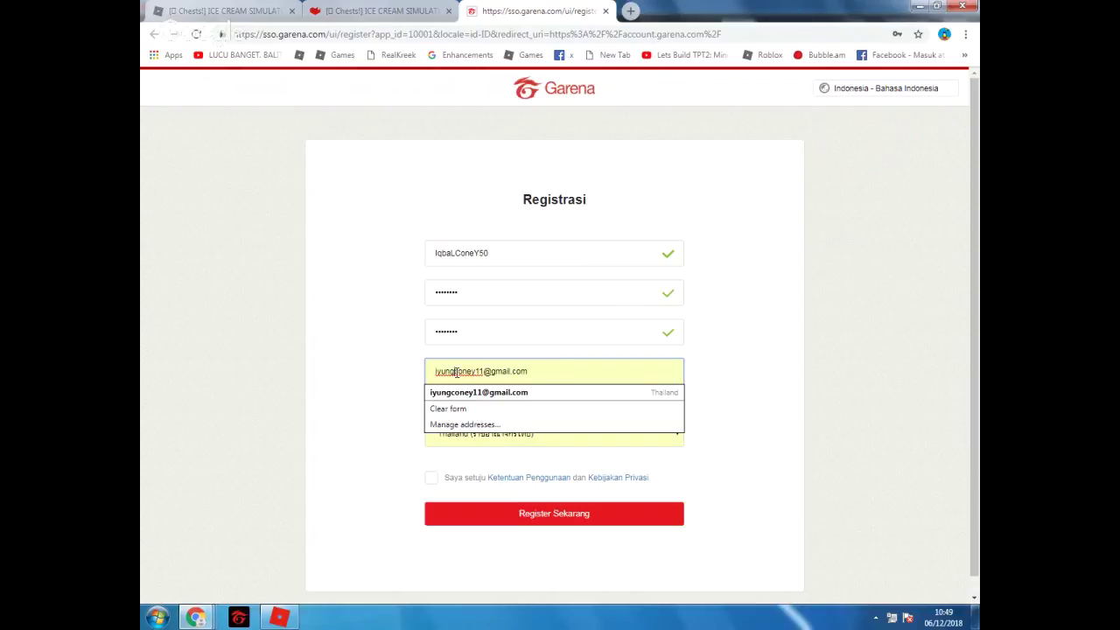
key(BackSpace)
key(BackSpace)
key(BackSpace)
key(BackSpace)
key(BackSpace)
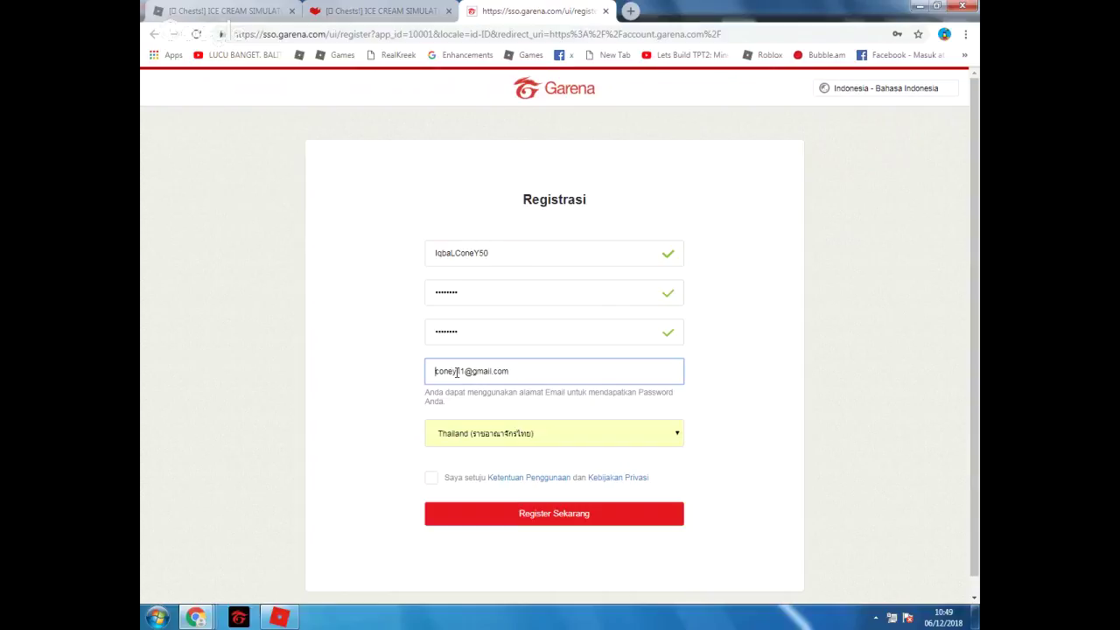
text(iqbal)
key(Tab)
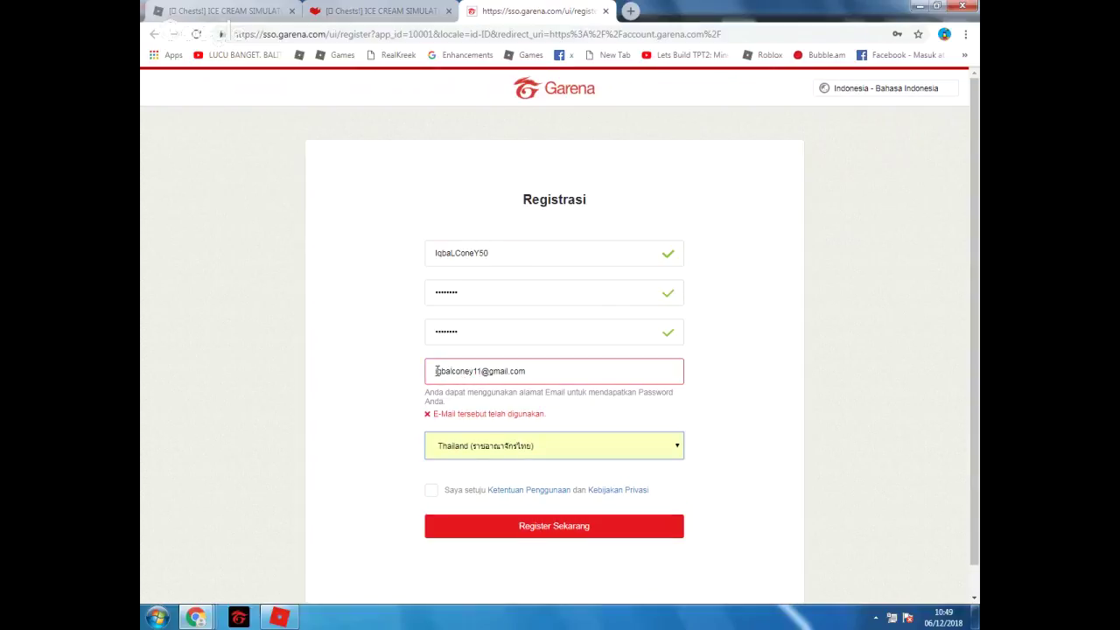
double_click(437, 371)
click(436, 371)
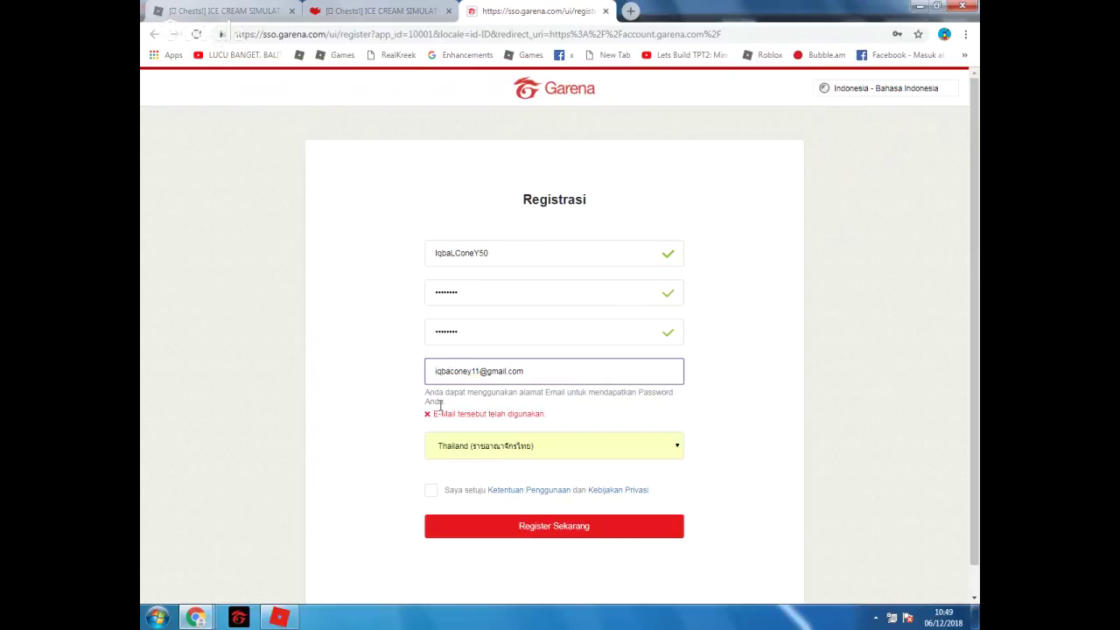
Replace the e-mail's name part and set the country to Indonesia
key(BackSpace)
key(BackSpace)
key(BackSpace)
key(BackSpace)
key(BackSpace)
text(hairu)
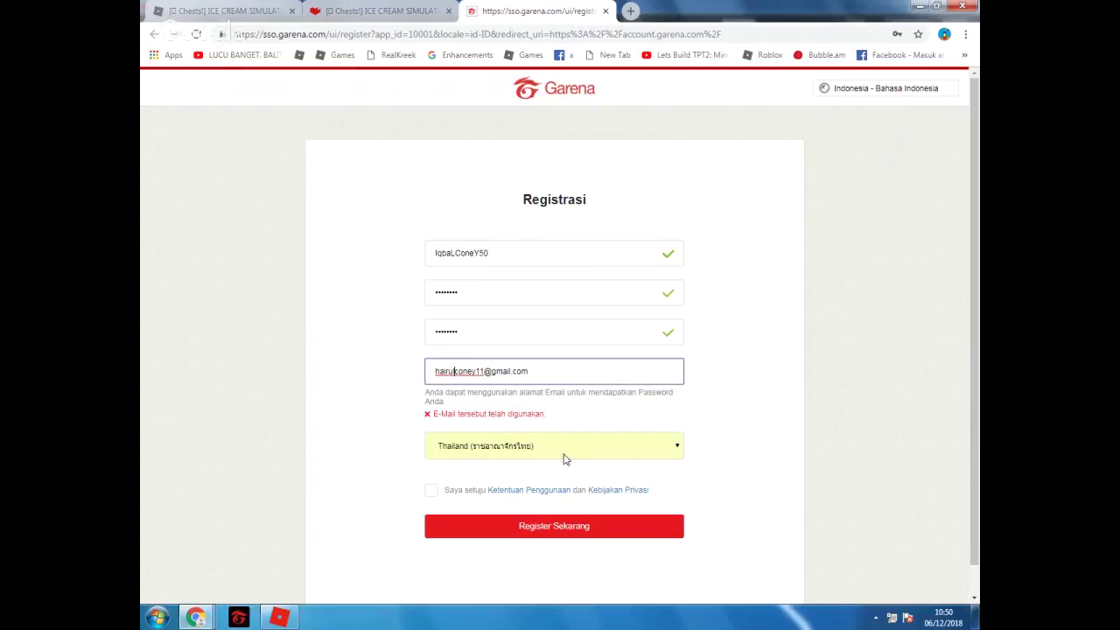
text(l)
key(Tab)
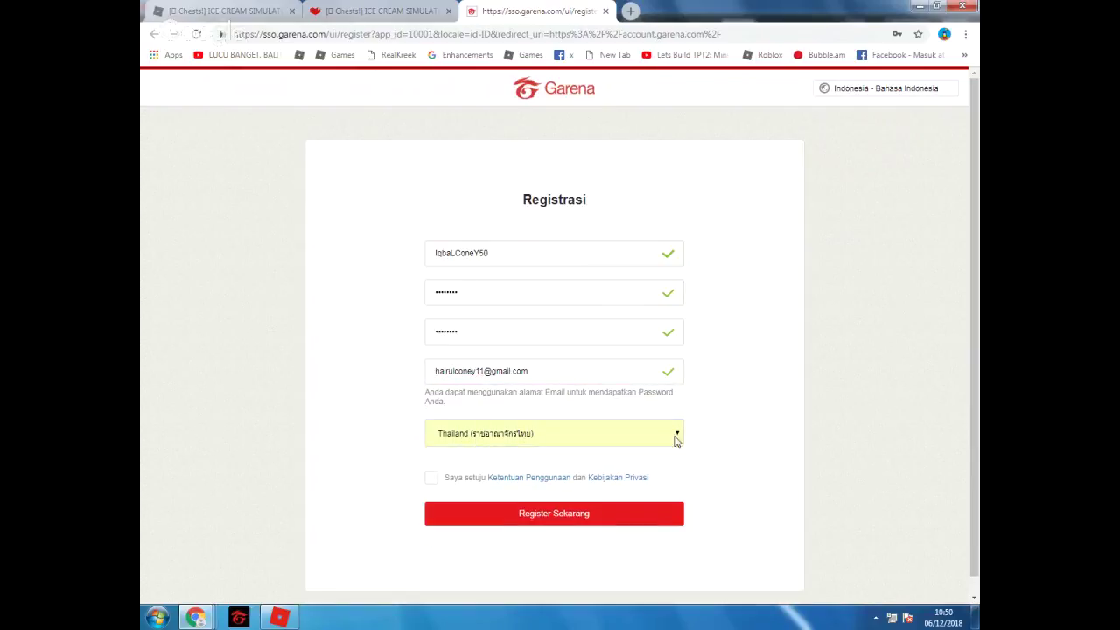
click(675, 437)
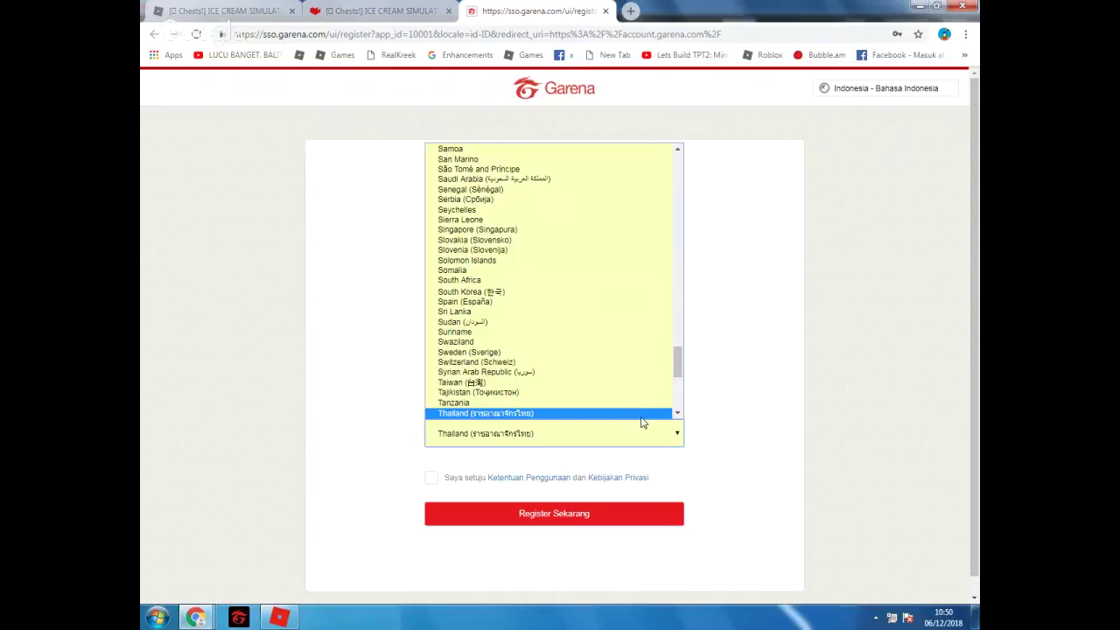
text(in)
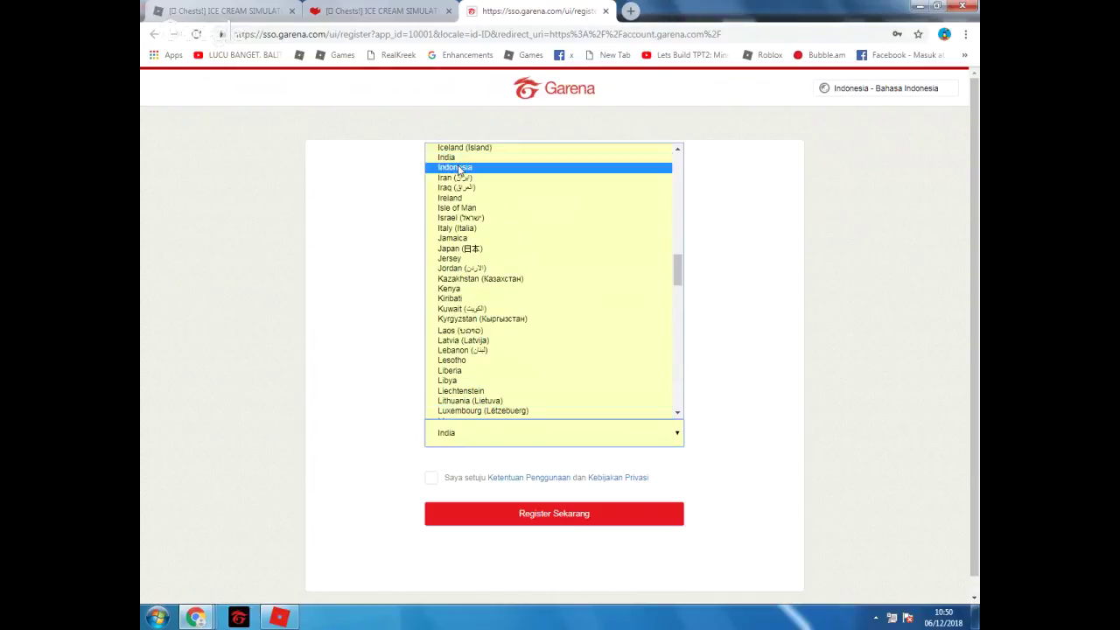
click(647, 167)
Accept the terms, enter the verification code, submit, and dismiss the save-password offer
click(431, 479)
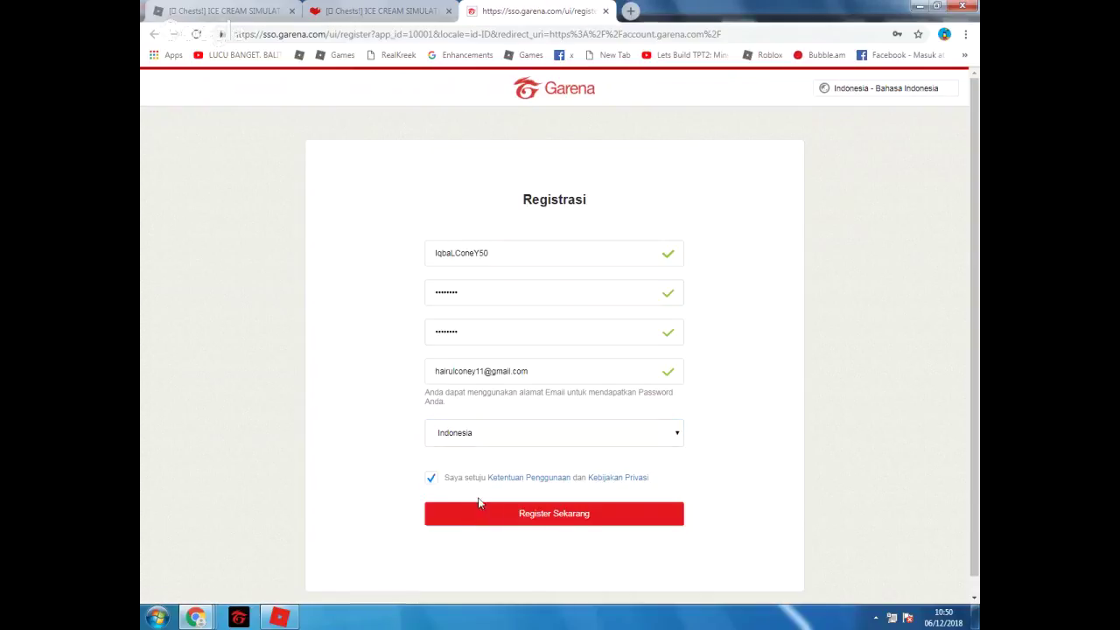
click(504, 523)
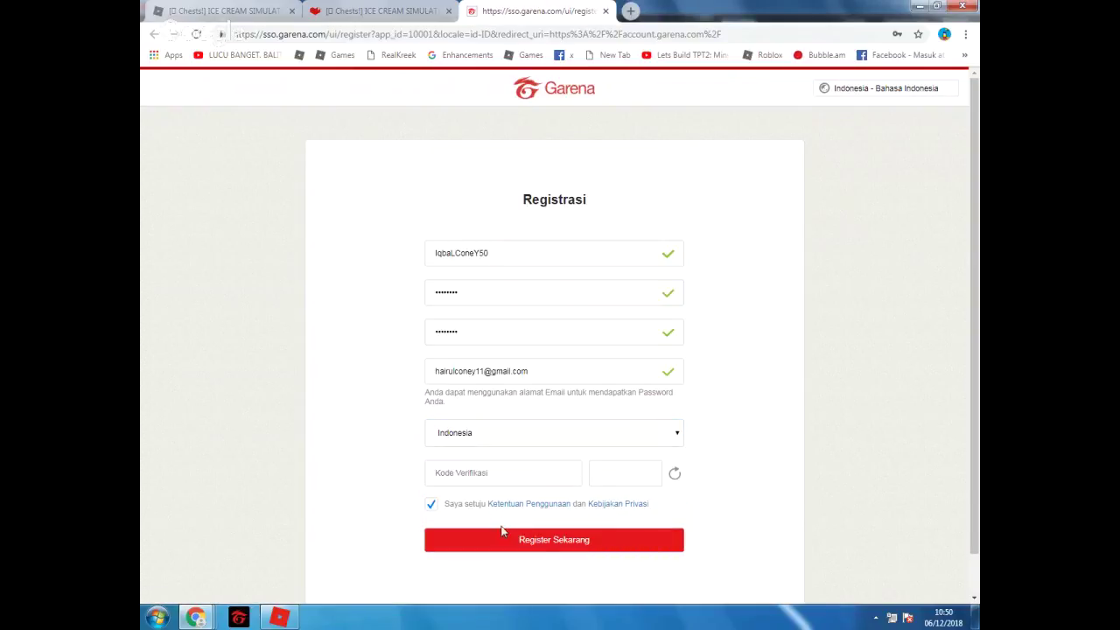
click(513, 469)
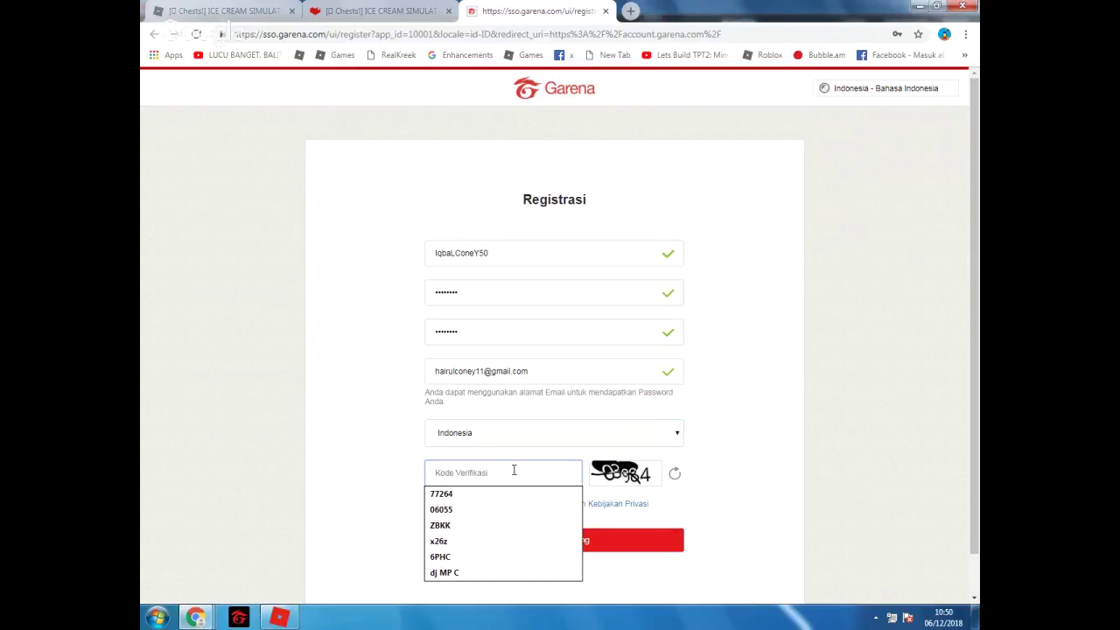
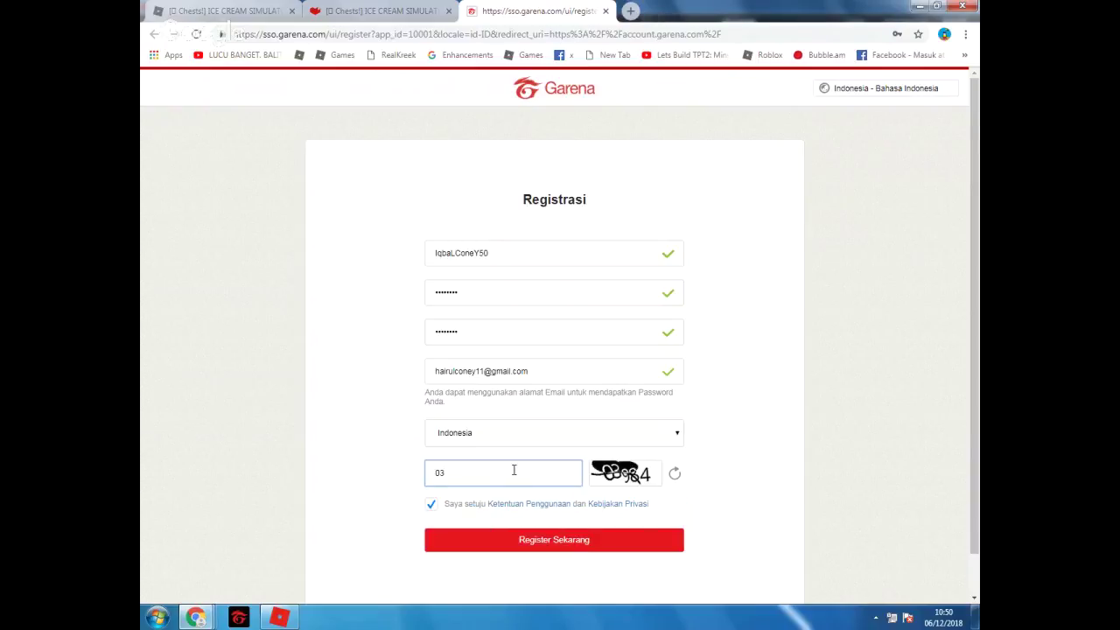
click(516, 548)
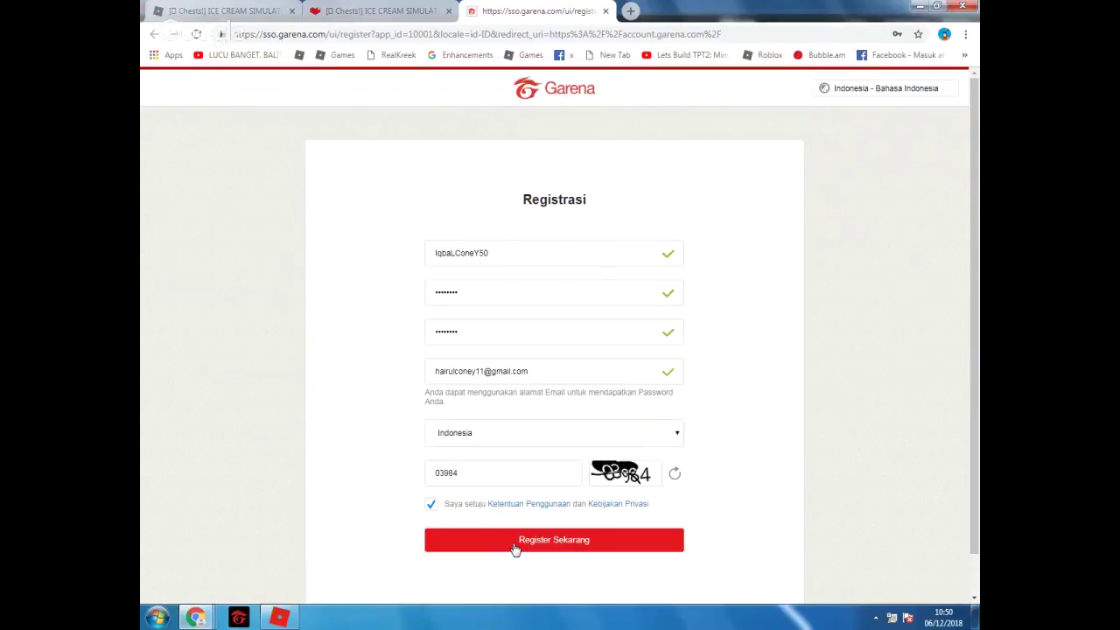
click(919, 56)
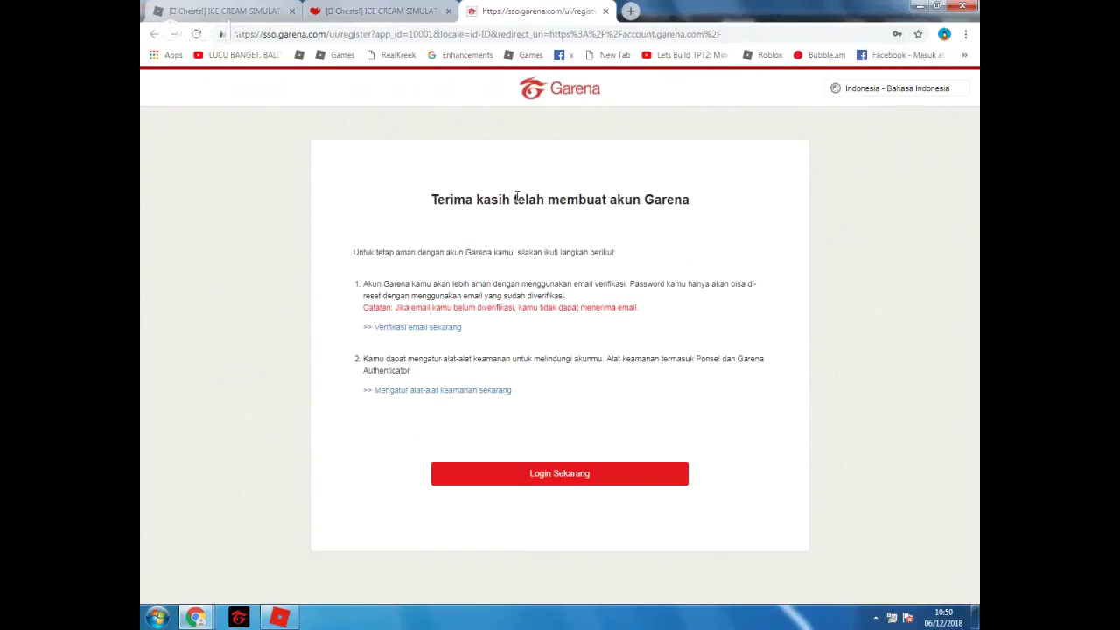
Choose Login Sekarang and close the Garena account tab
click(570, 471)
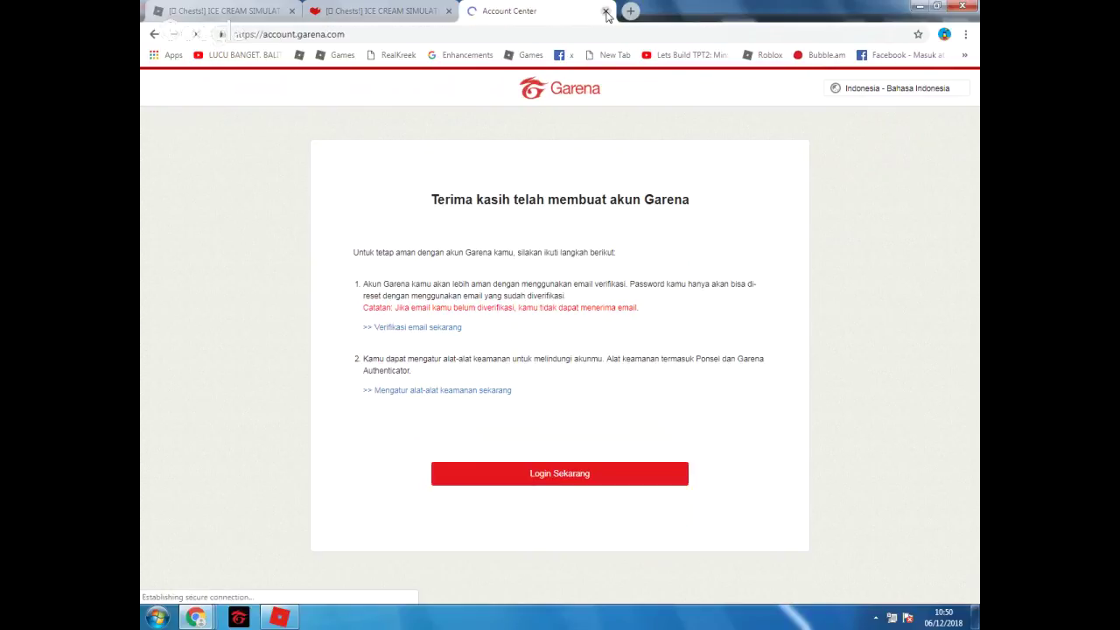
click(605, 11)
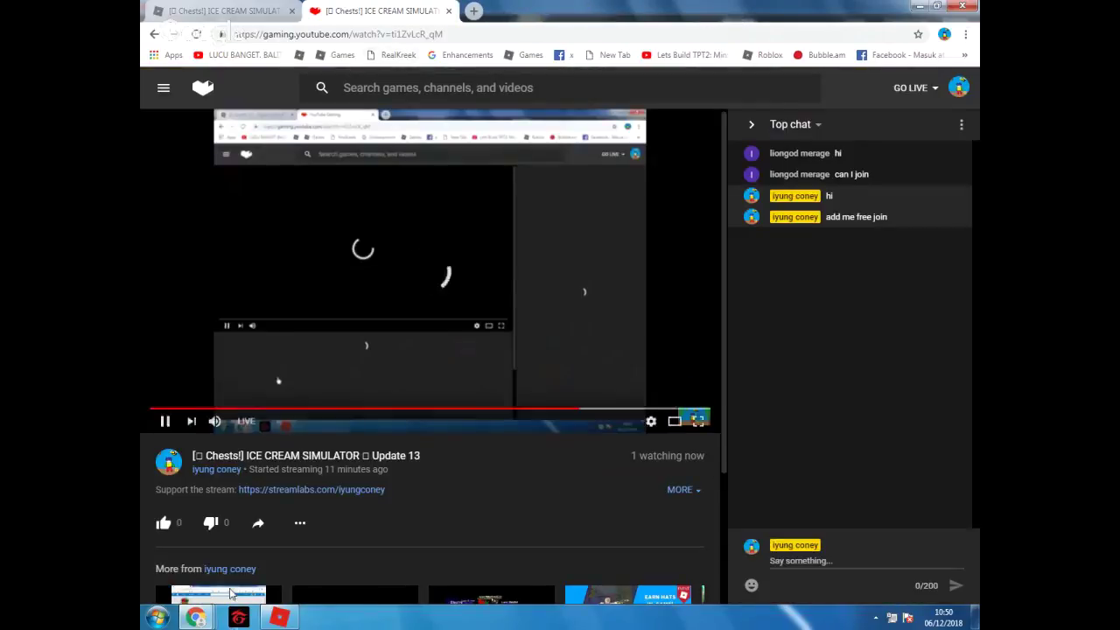
Walk the Roblox character onto the red sell pad
click(289, 619)
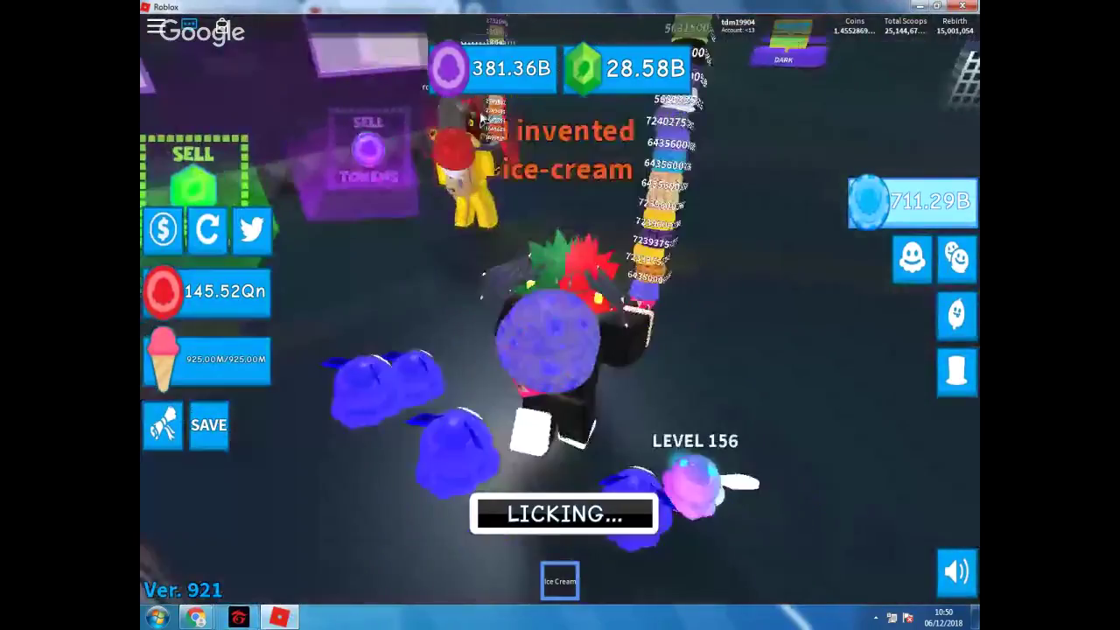
key(w)
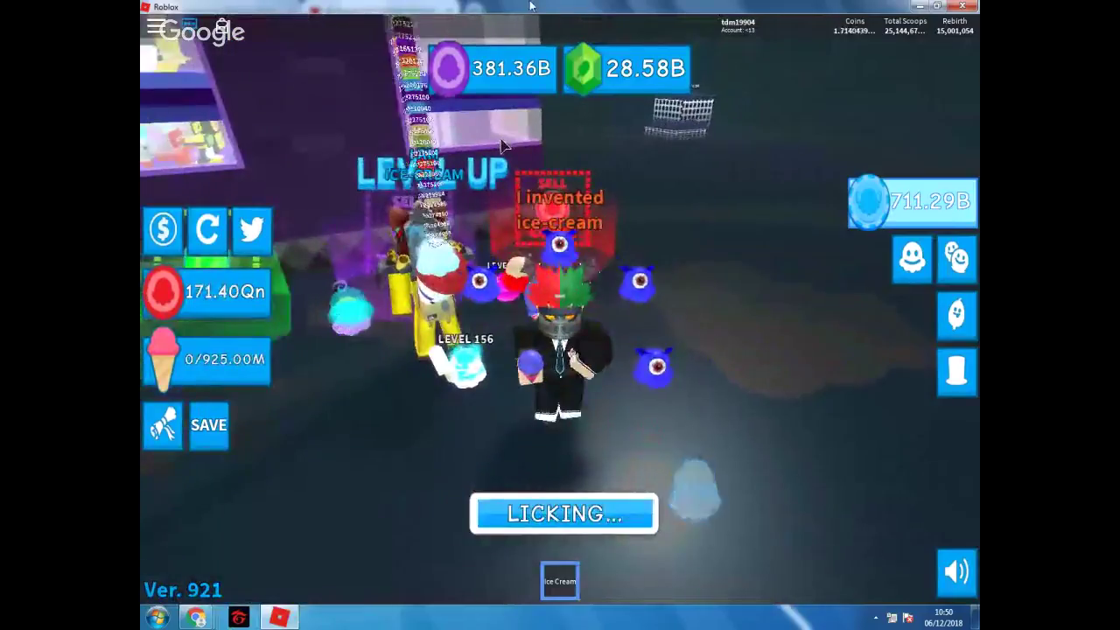
key(alt+Tab)
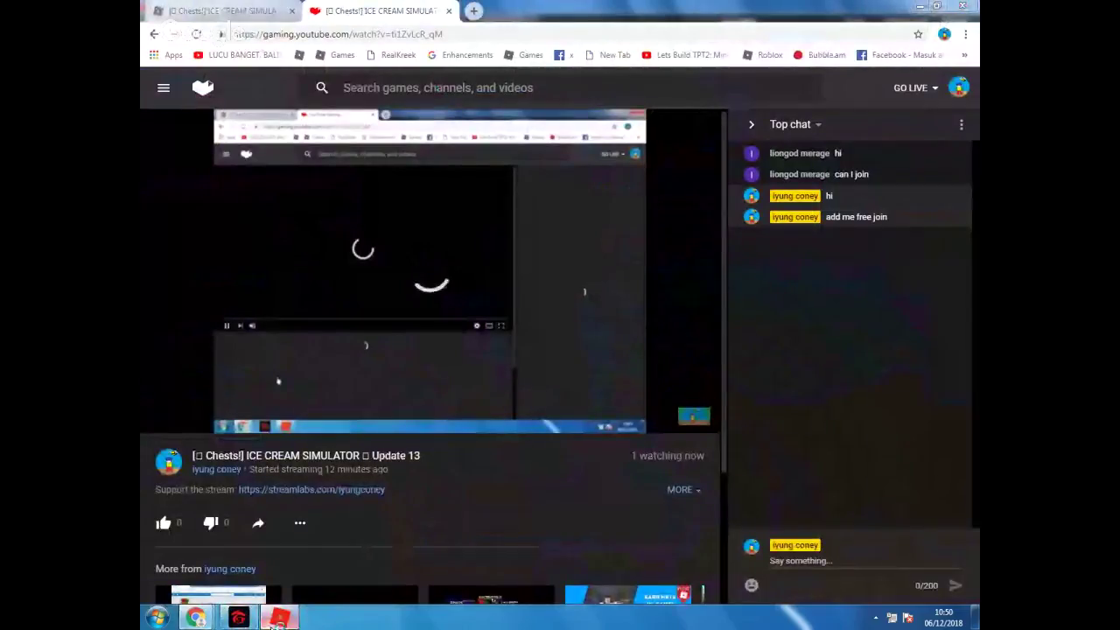
Clear the Garena launcher's username to view saved accounts, then close it and return to Chrome
click(278, 618)
click(238, 618)
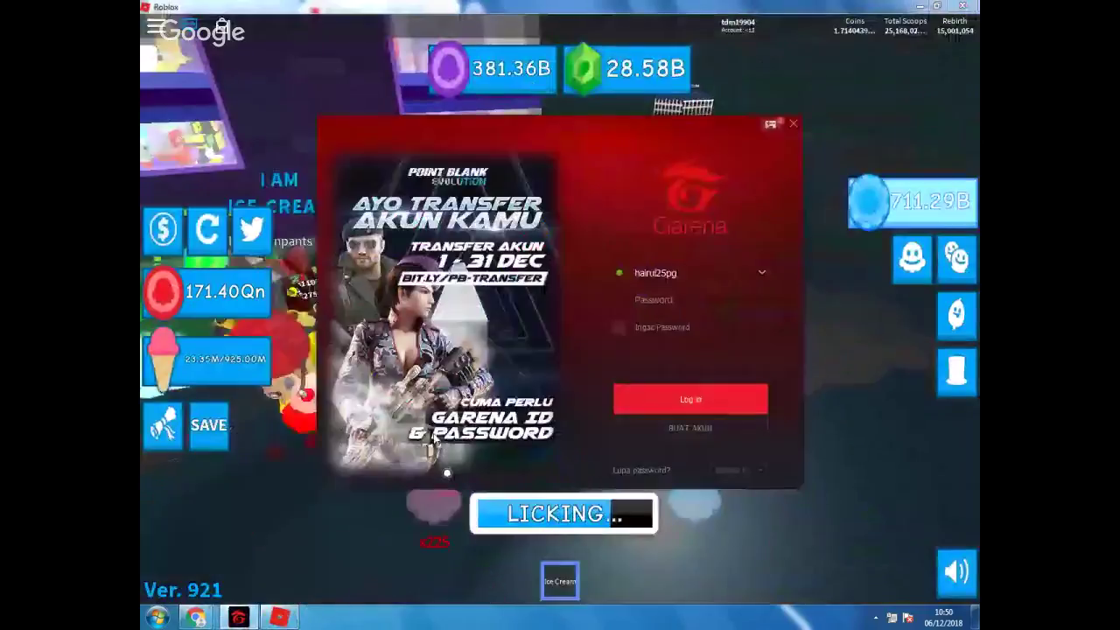
double_click(681, 272)
key(BackSpace)
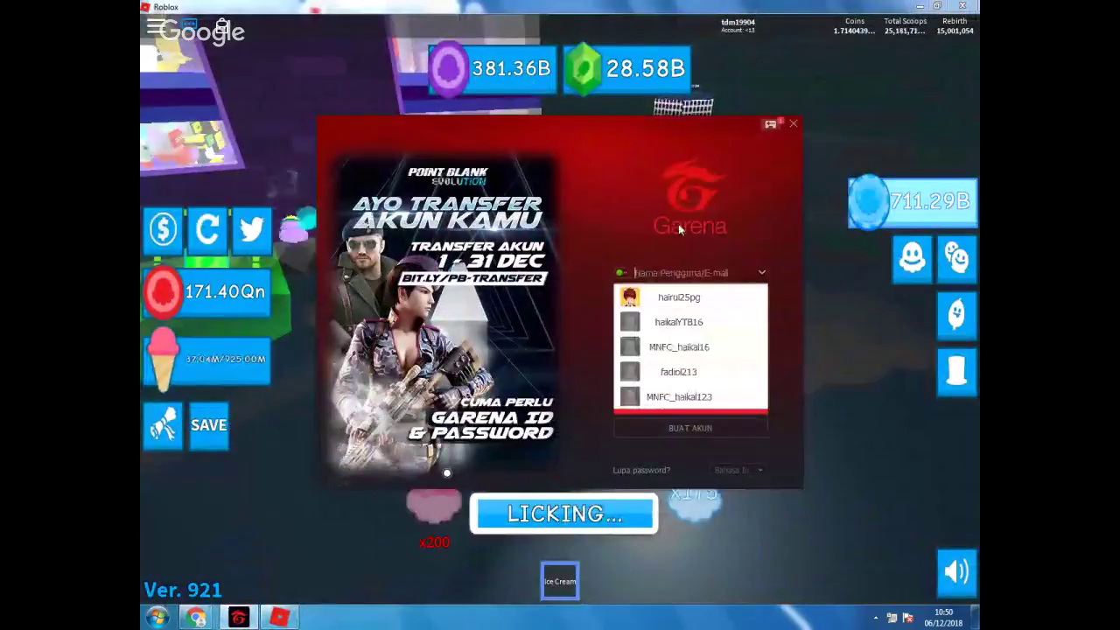
click(792, 123)
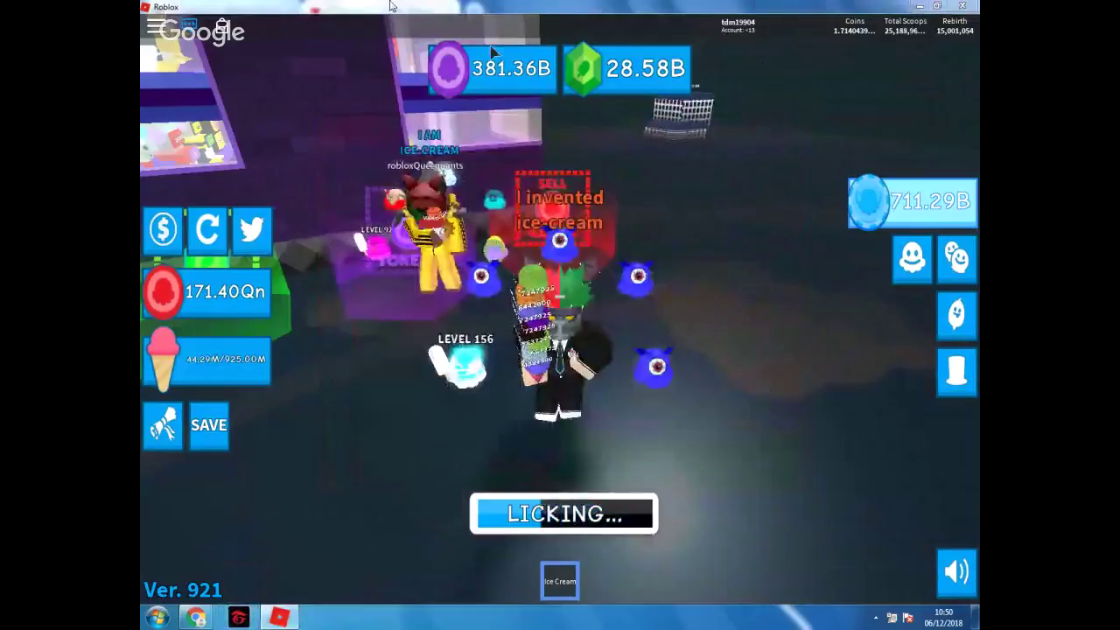
key(alt+Tab)
click(447, 34)
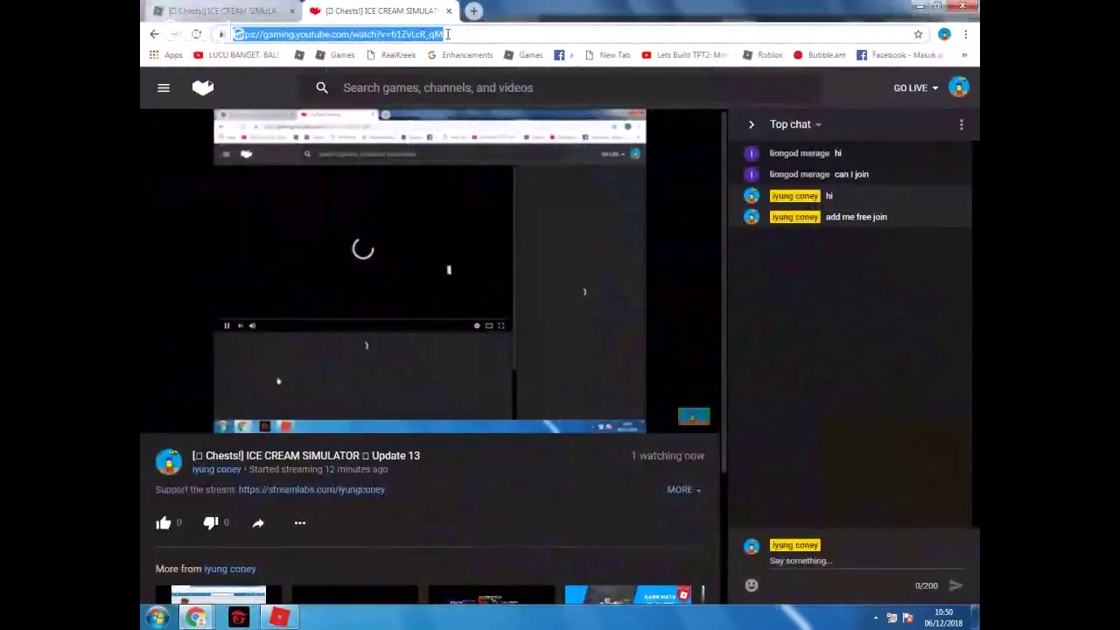
Search Google for 'transfer pb garena' from the address bar
text(rtr)
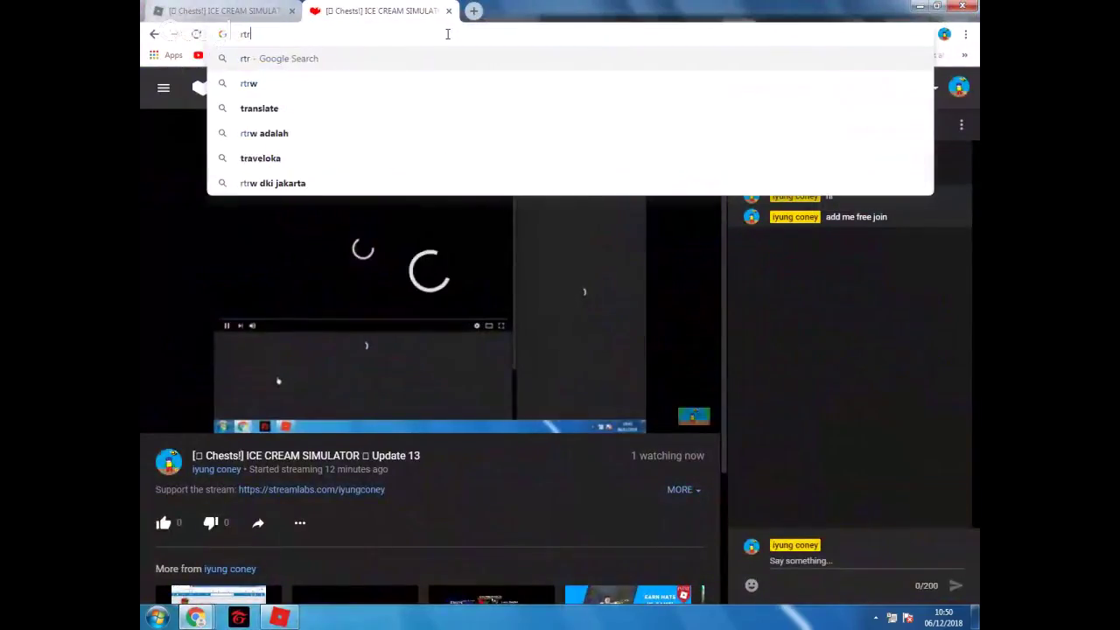
text(an)
key(BackSpace)
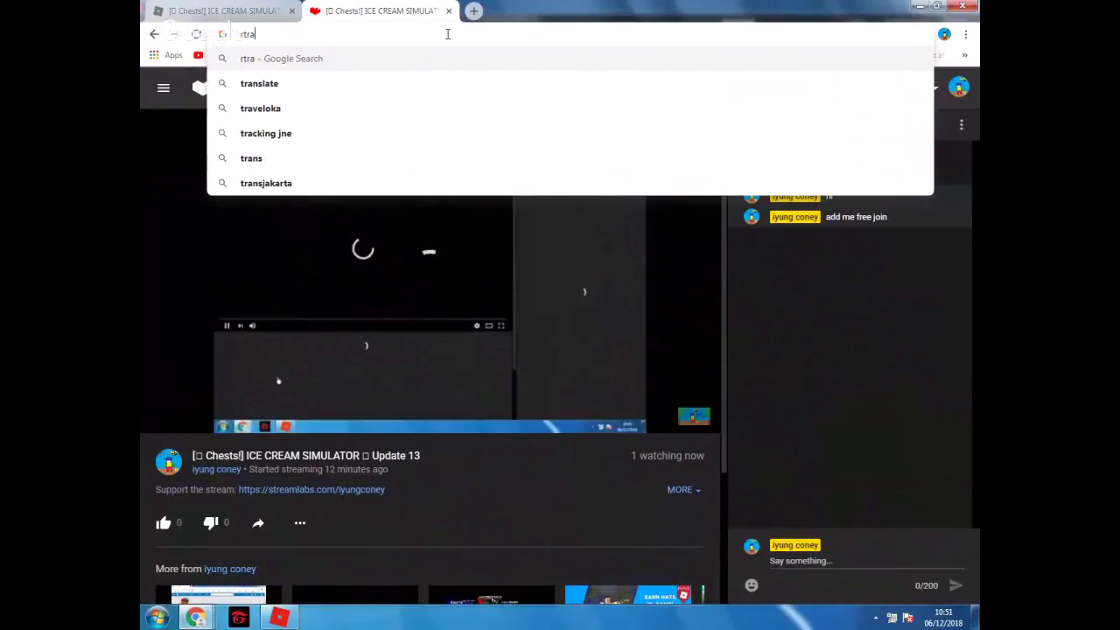
key(BackSpace)
key(BackSpace)
key(BackSpace)
key(BackSpace)
text(tranf)
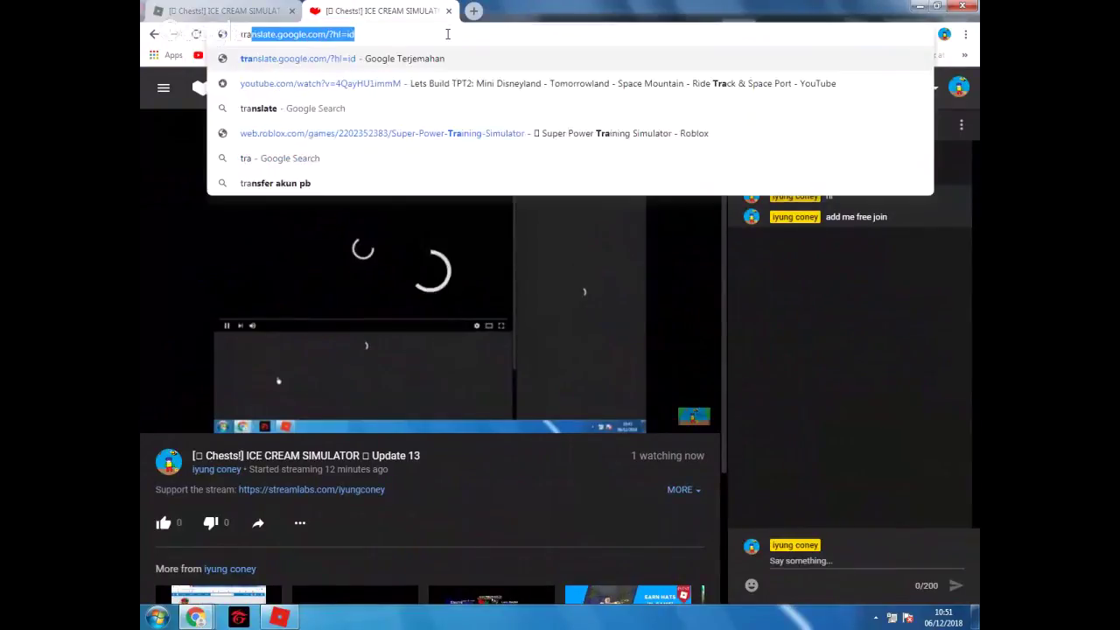
text(e)
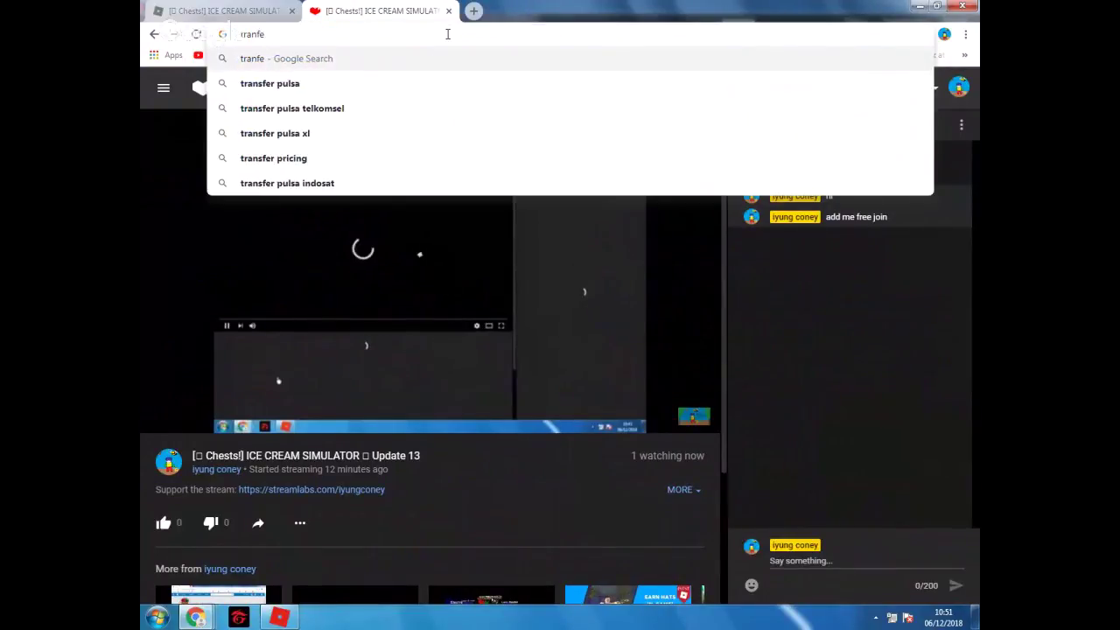
text(r gare)
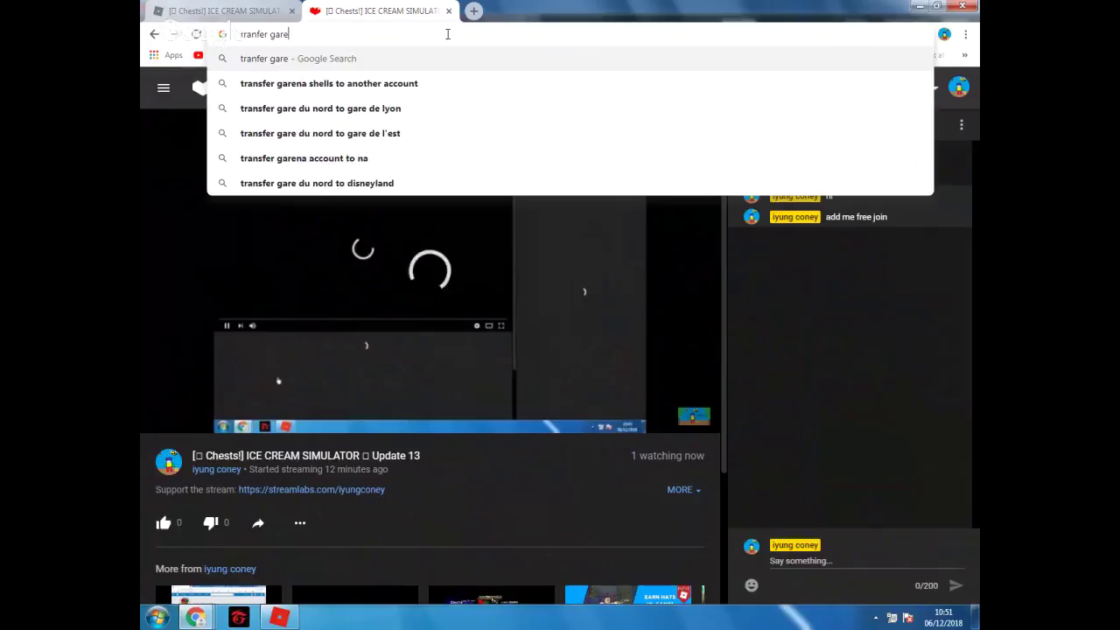
key(BackSpace)
key(BackSpace)
key(BackSpace)
key(BackSpace)
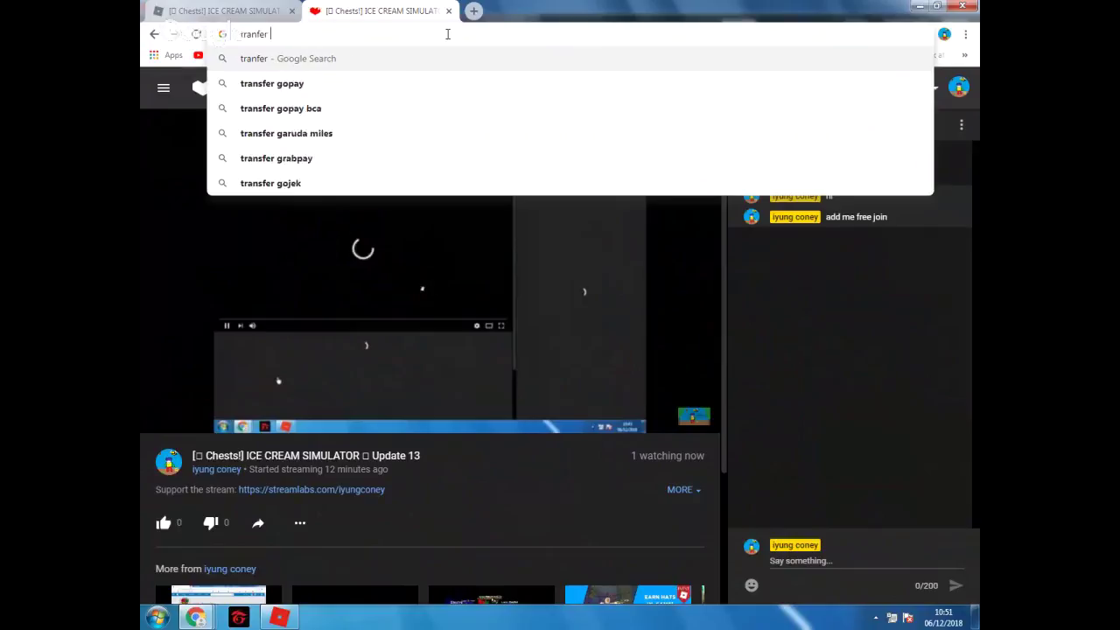
text(pb)
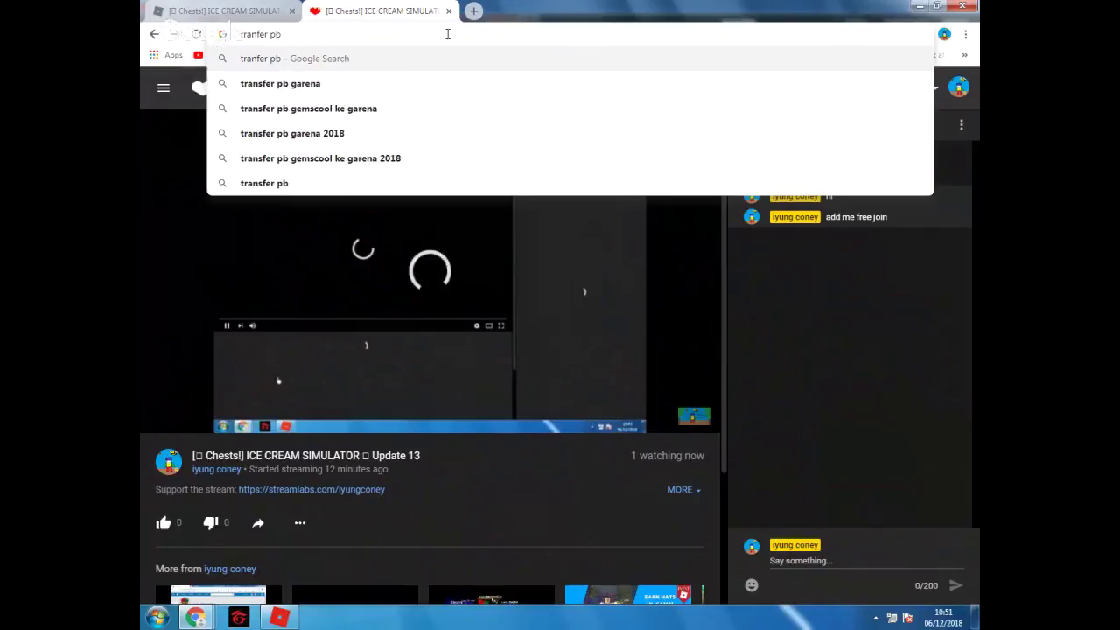
key(Down)
key(Return)
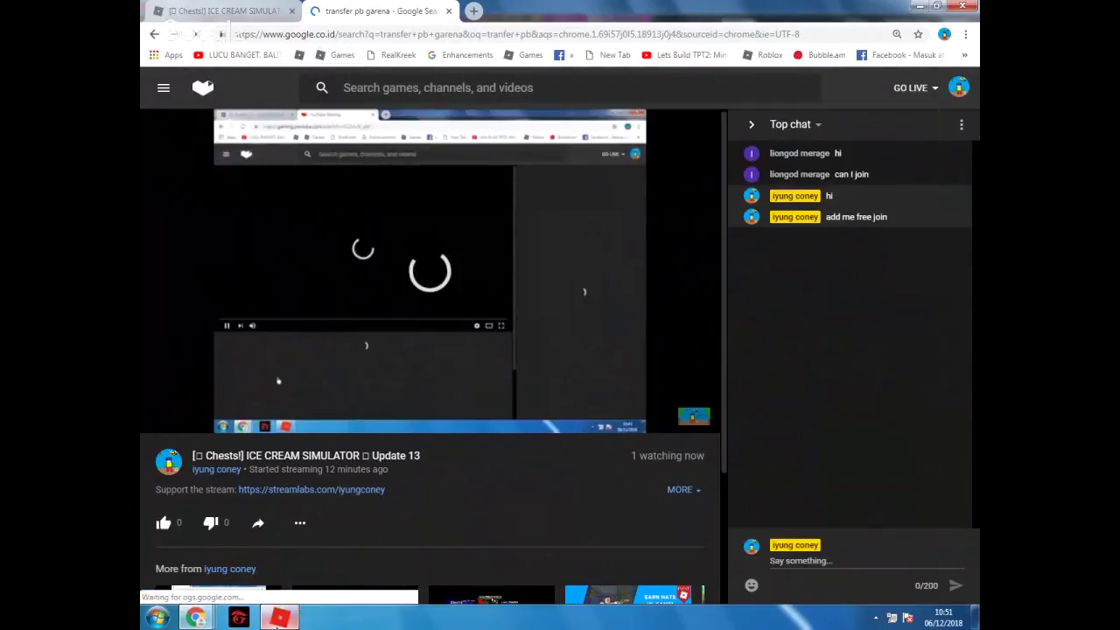
Open the 'Transfer Akun Kamu Mulai 1 Desember' search result
key(alt+Tab)
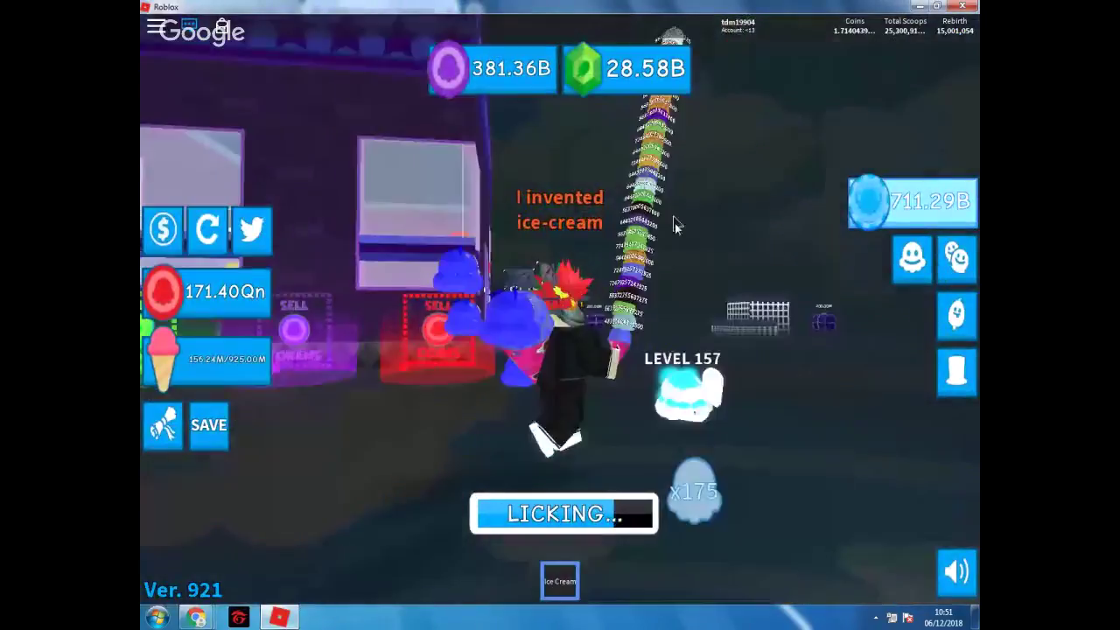
key(alt+Tab)
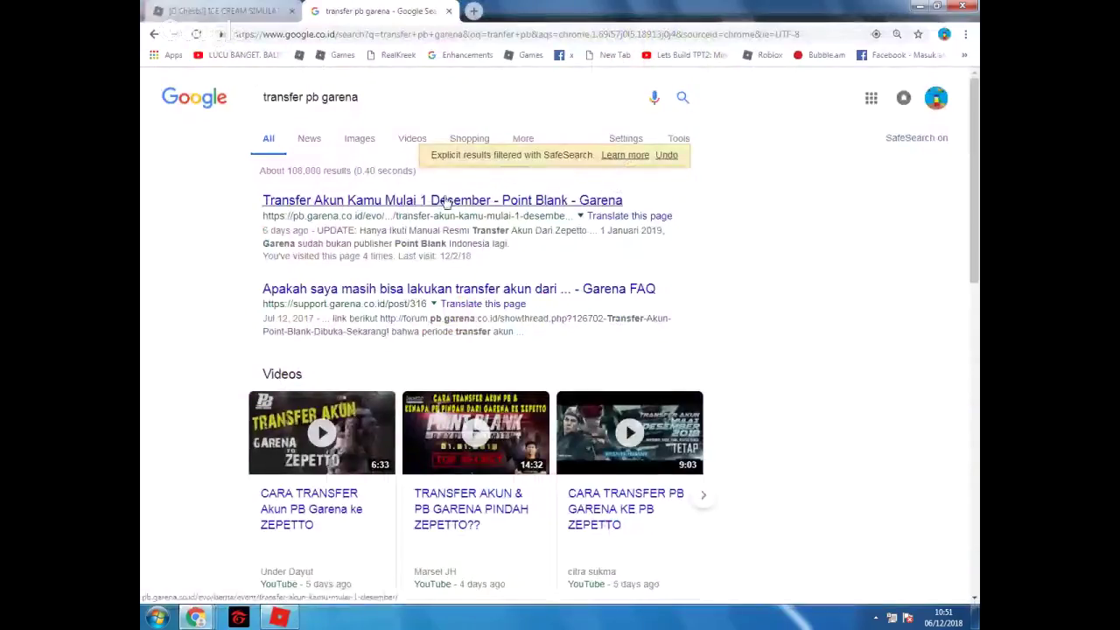
click(446, 203)
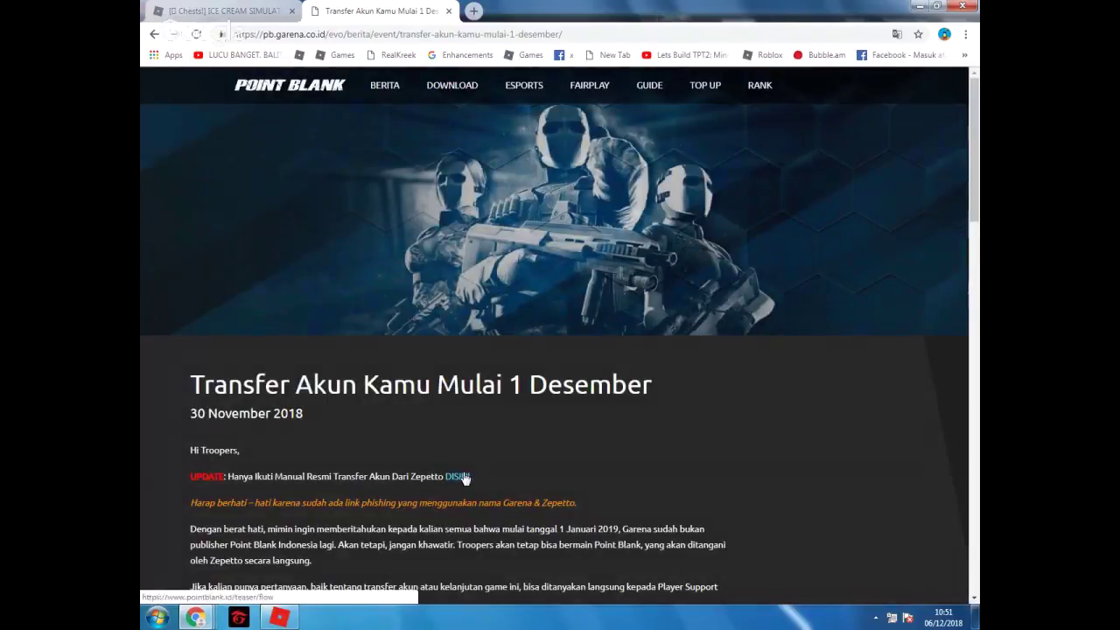
Follow the DISINI transfer-guide link, go on to the Point Blank home page, and reach the privacy-policy agreement
click(462, 475)
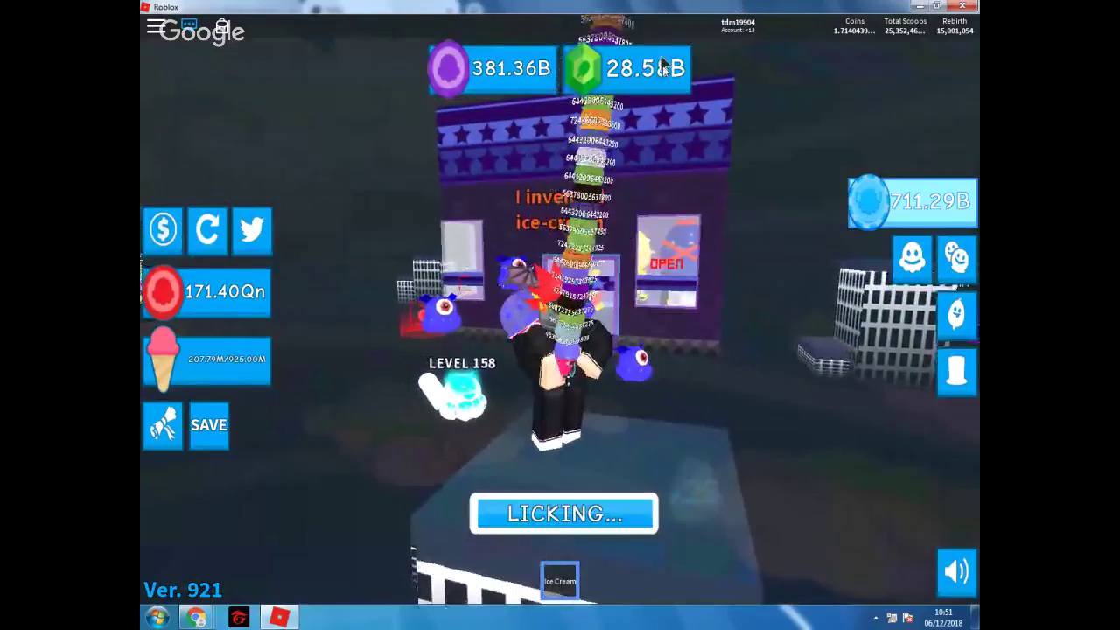
key(alt+Tab)
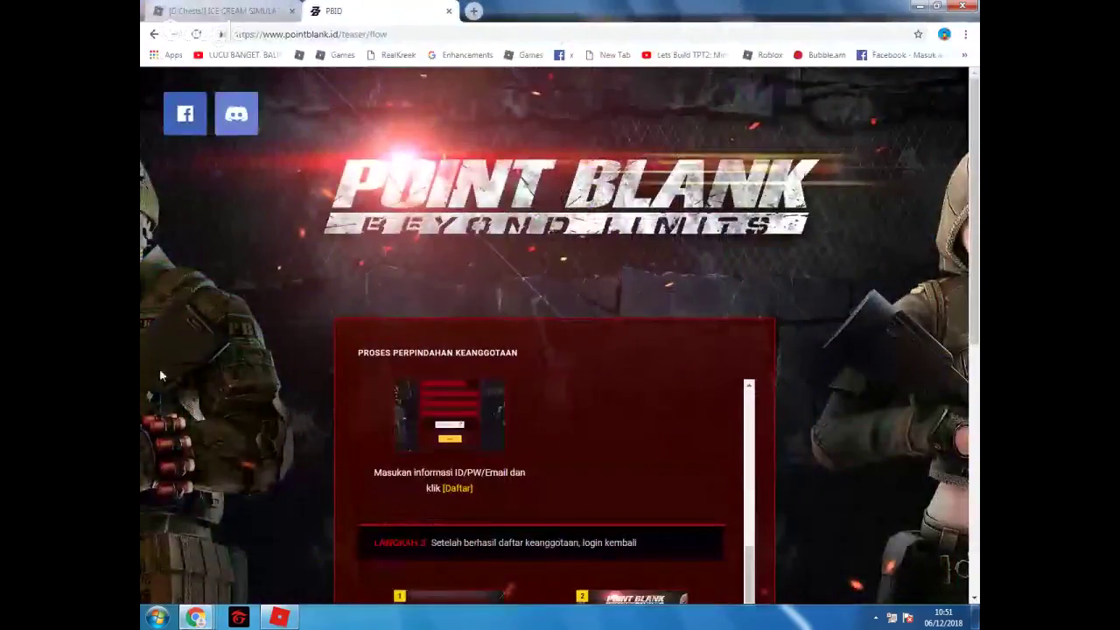
scroll(219, 385, down, 10)
click(551, 277)
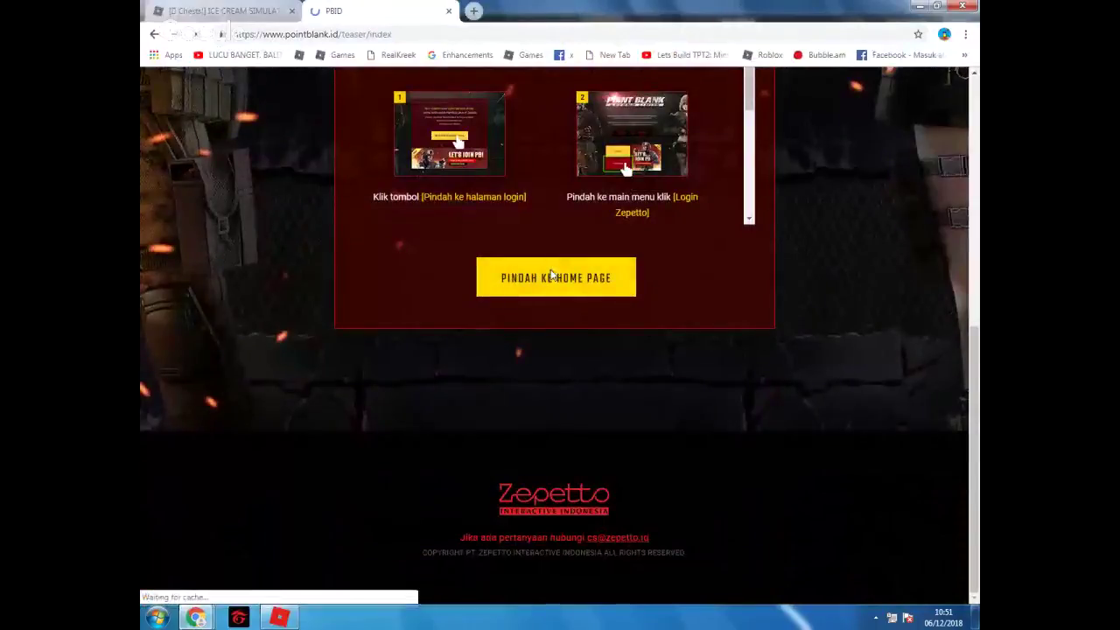
scroll(492, 379, down, 1)
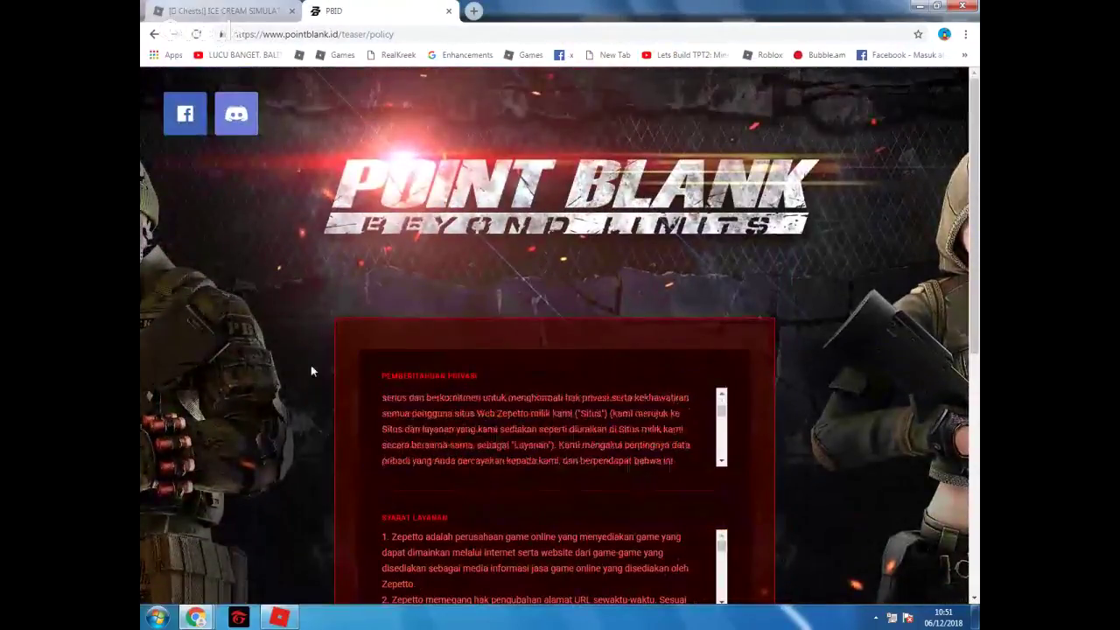
scroll(310, 371, down, 5)
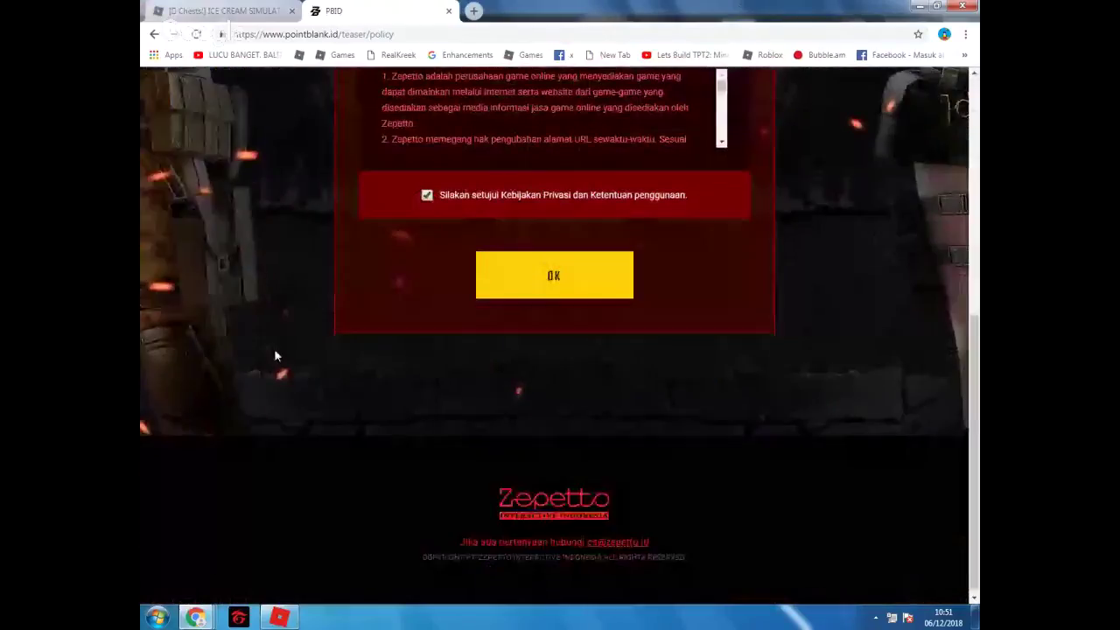